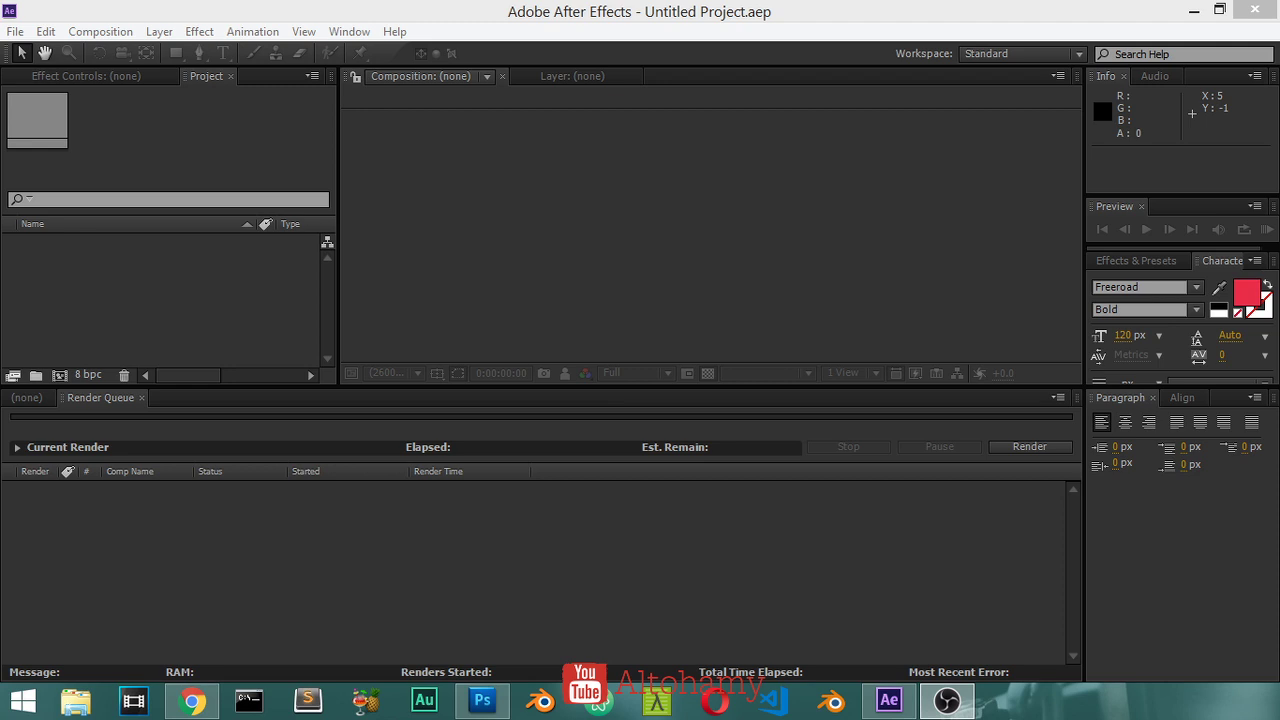
Step: Create Comp 1 at 1280×720, 30 fps, entering 1280 as the width with aspect locked
click(100, 31)
click(114, 57)
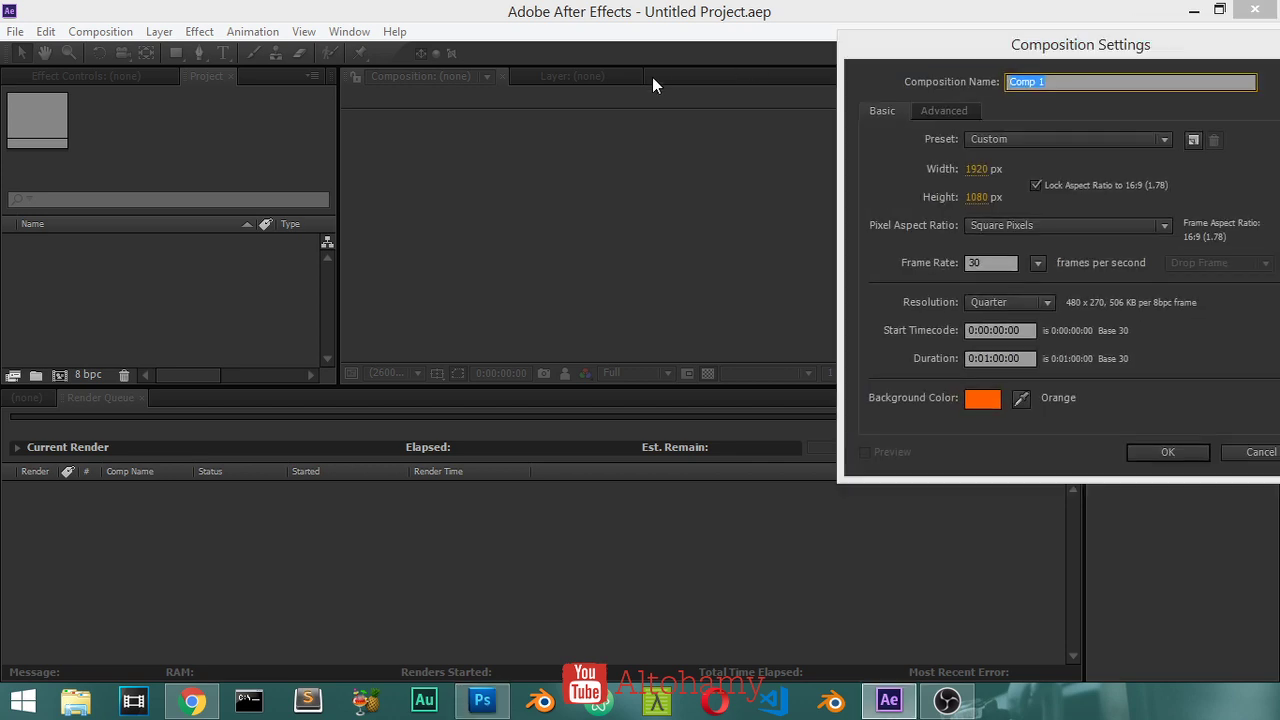
click(976, 168)
text(1280)
key(Return)
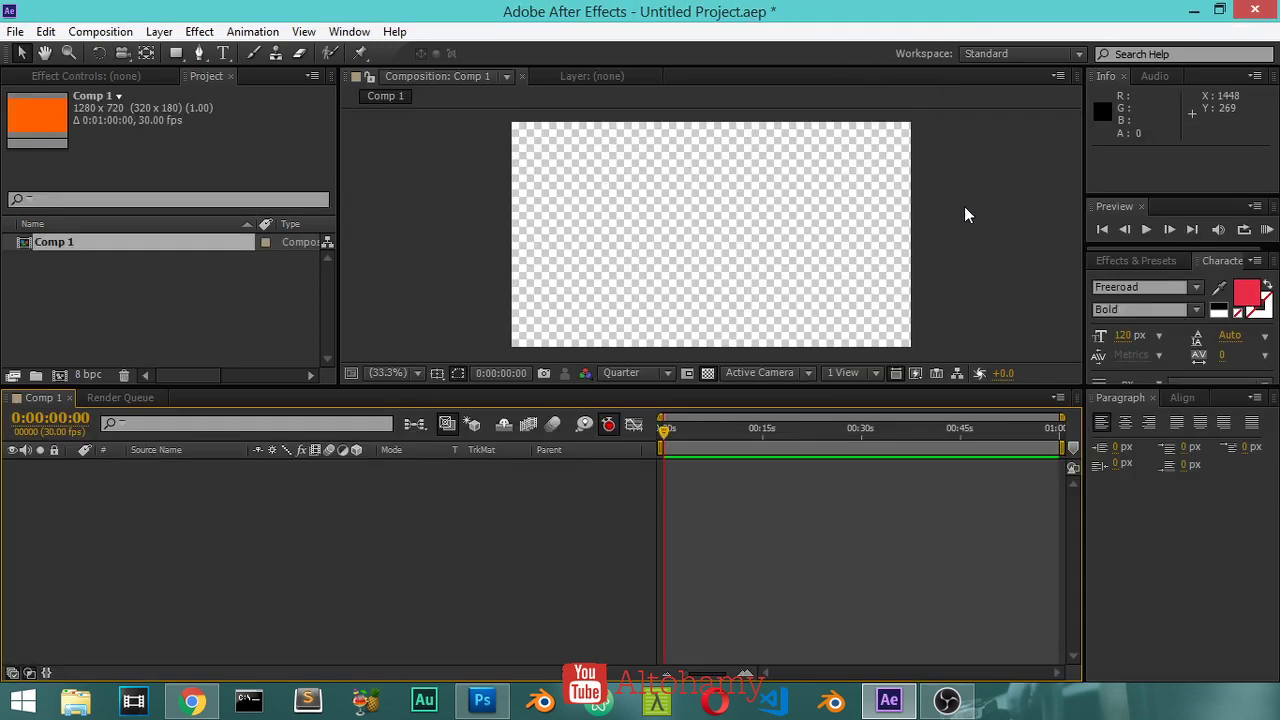
Step: Enlarge the viewer and change Comp 1's background colour from orange to gray
click(711, 375)
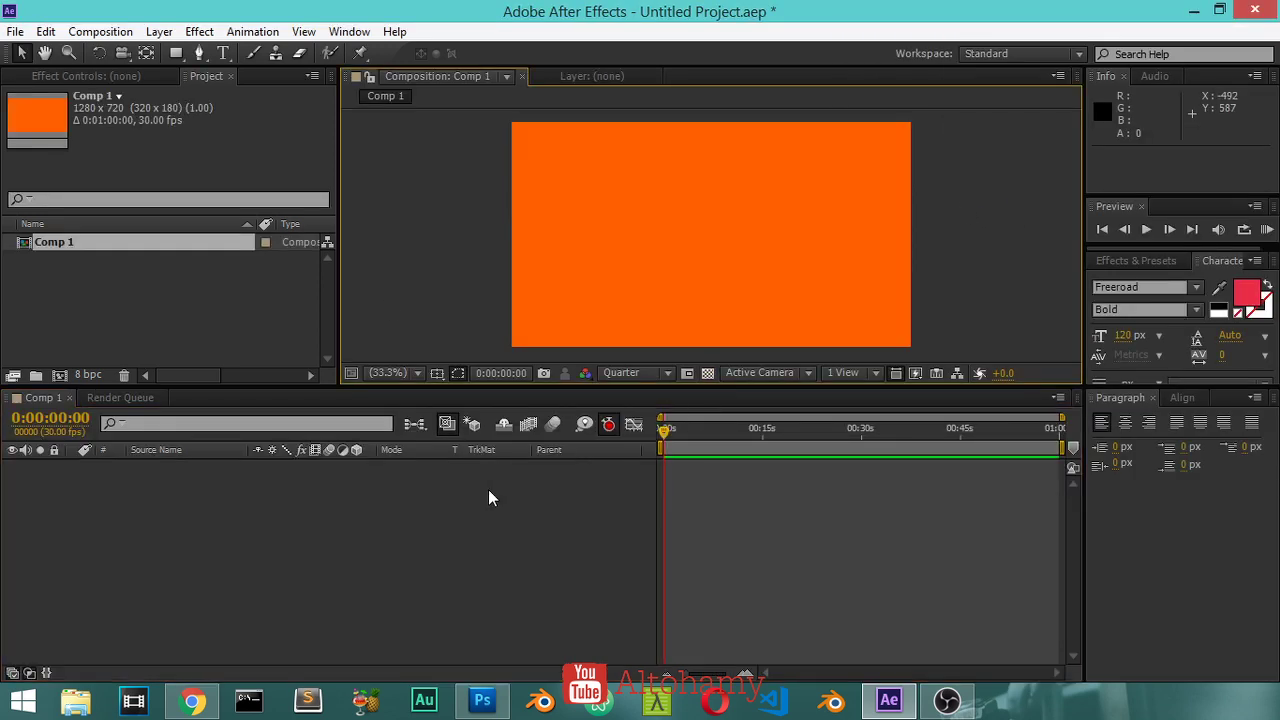
drag(481, 383, 481, 449)
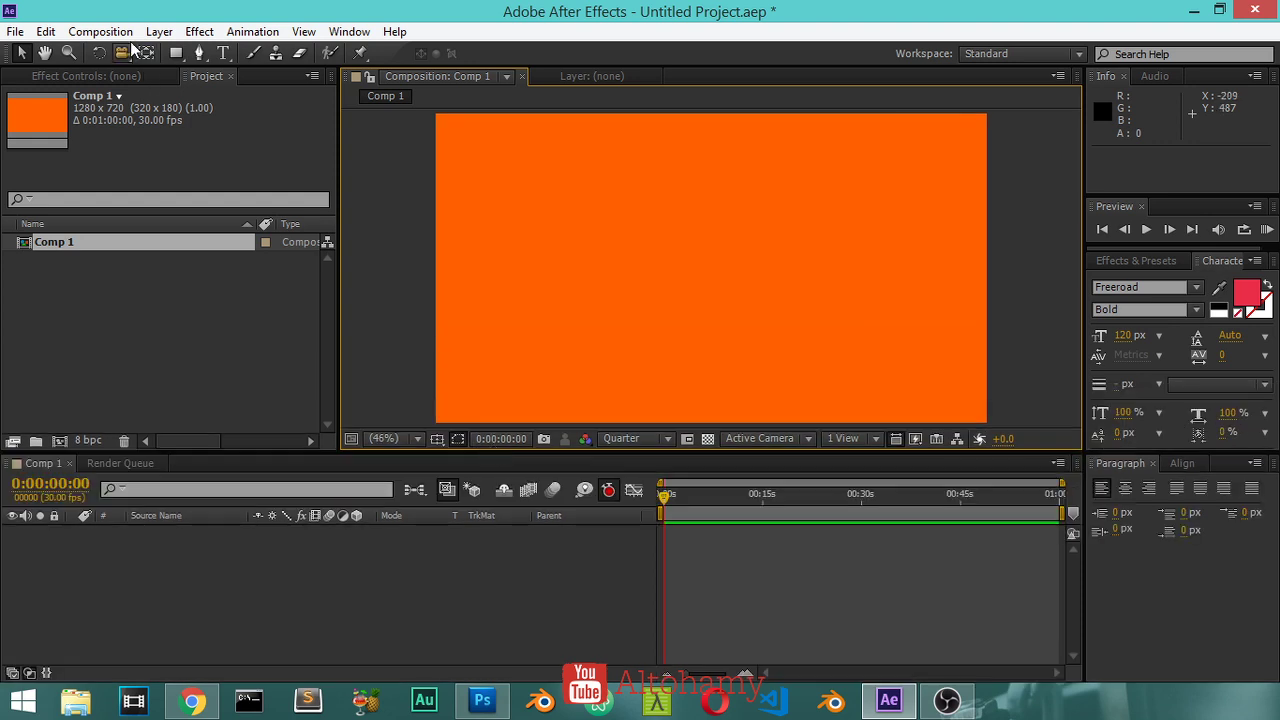
click(100, 31)
click(124, 80)
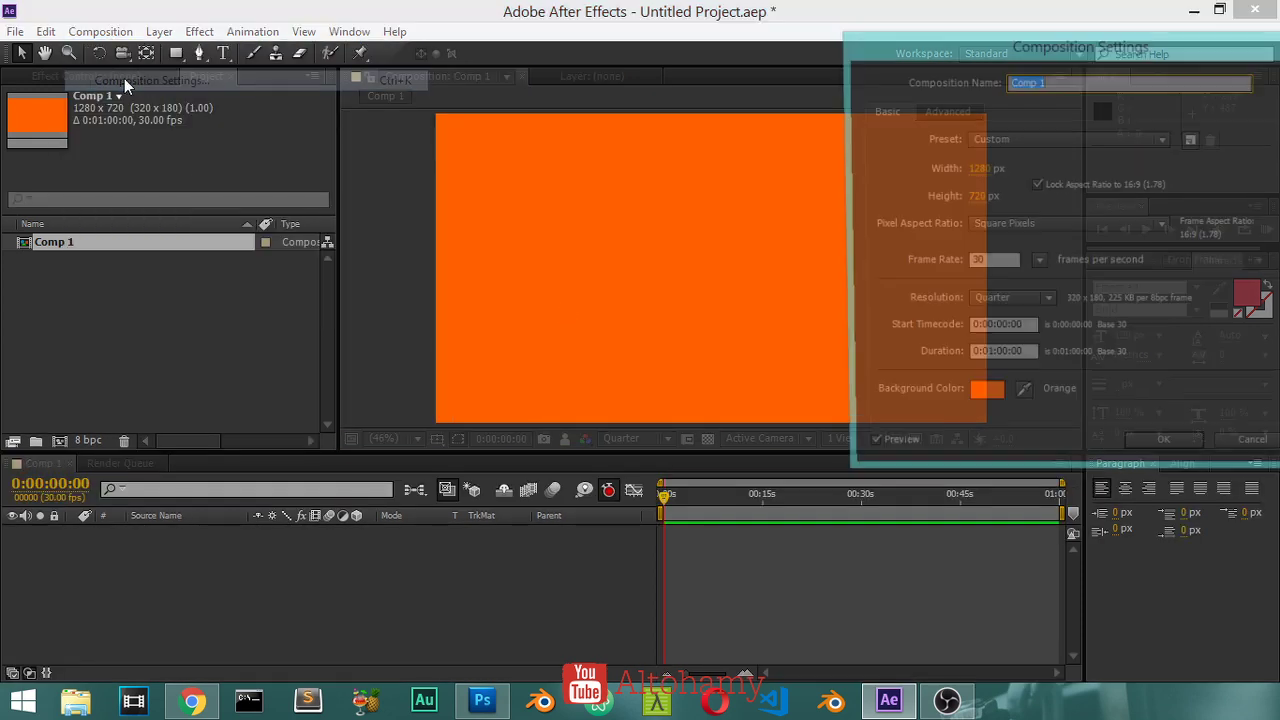
click(983, 400)
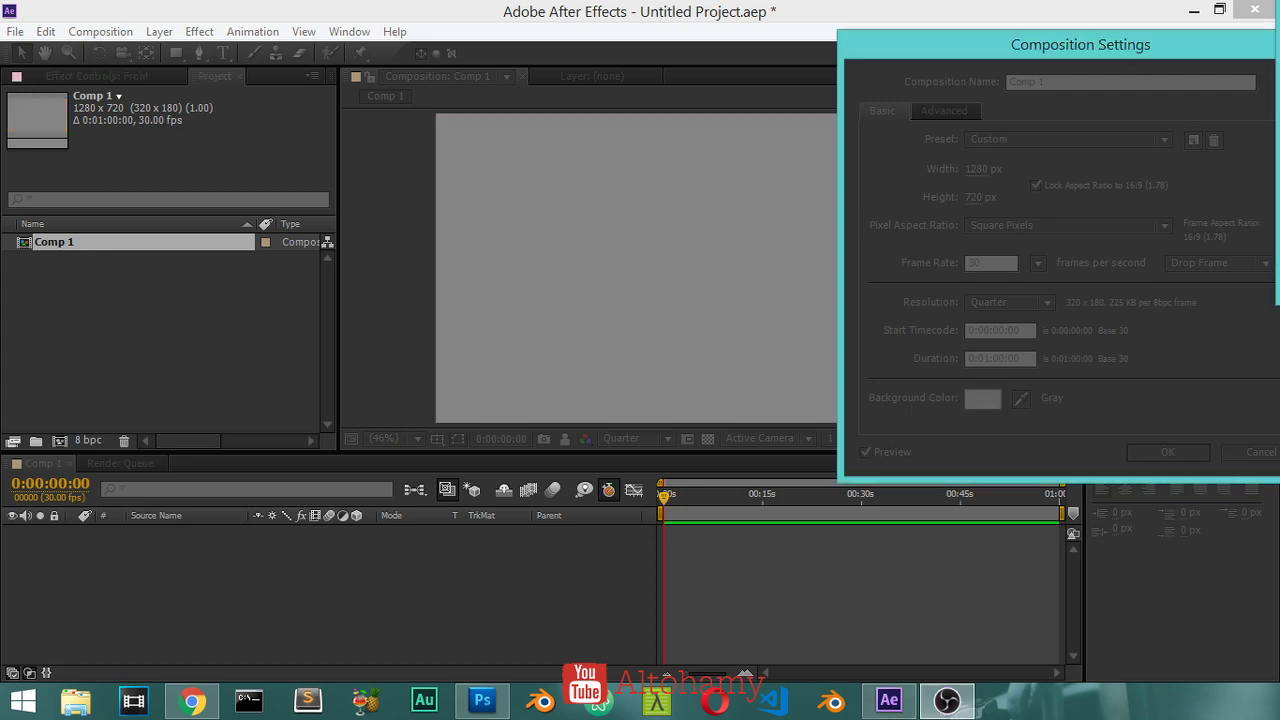
key(Return)
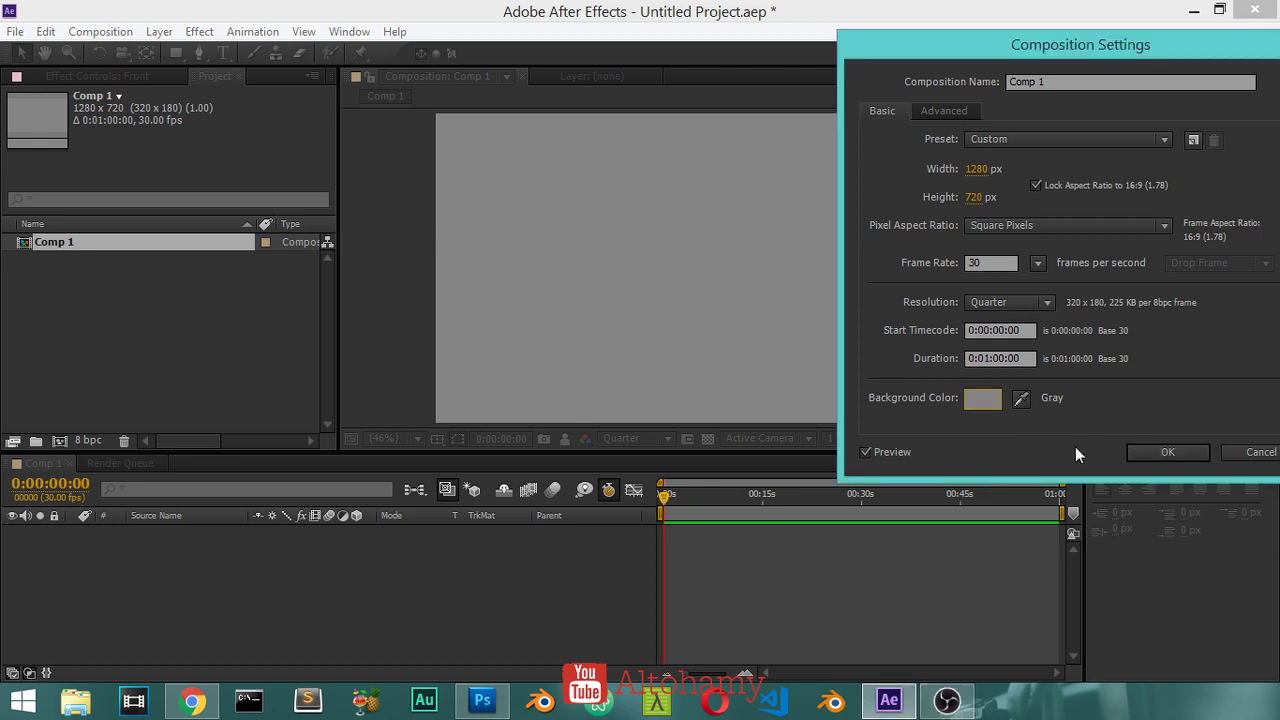
click(1141, 449)
Step: Toggle the transparency checkerboard on and off to check the gray background
click(708, 439)
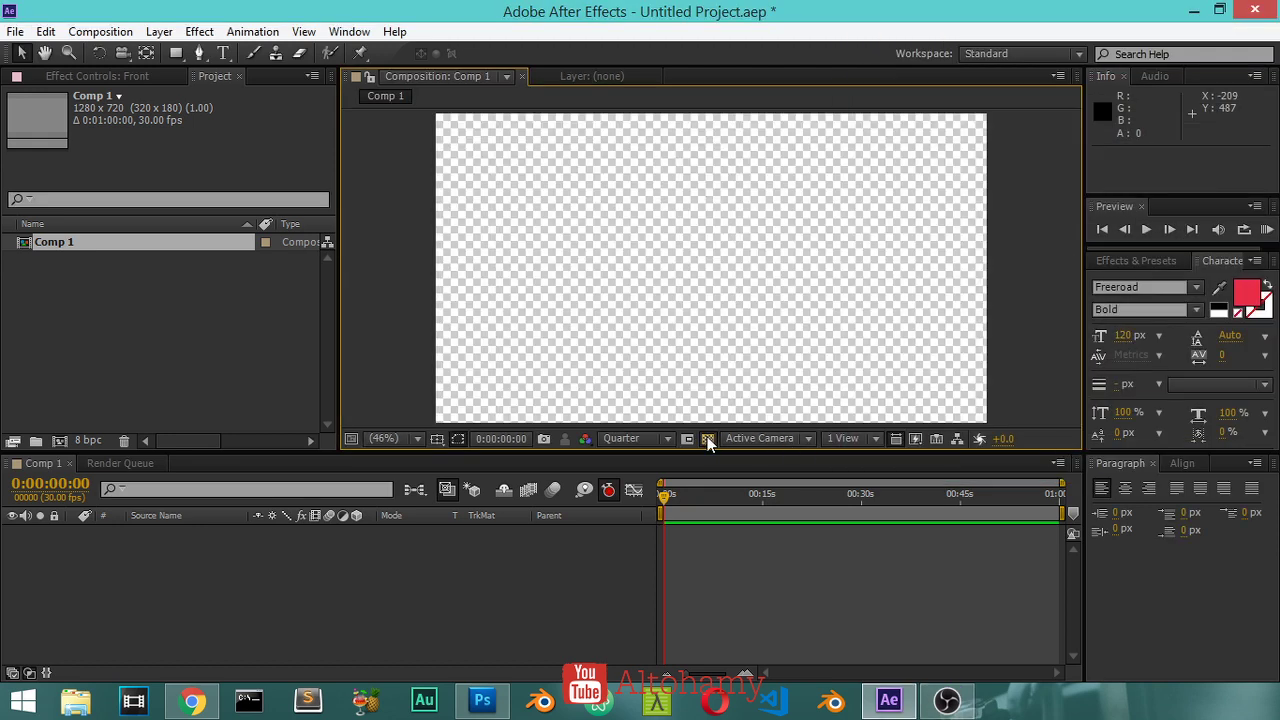
click(707, 440)
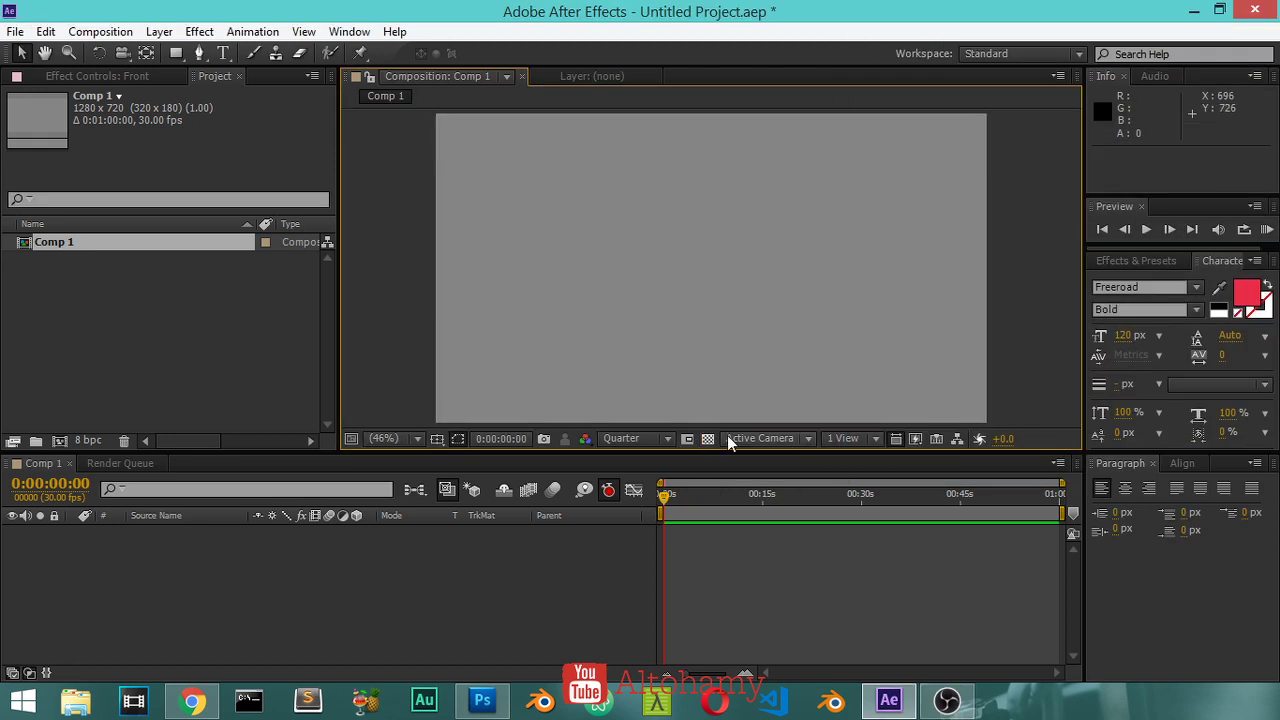
click(709, 440)
click(709, 440)
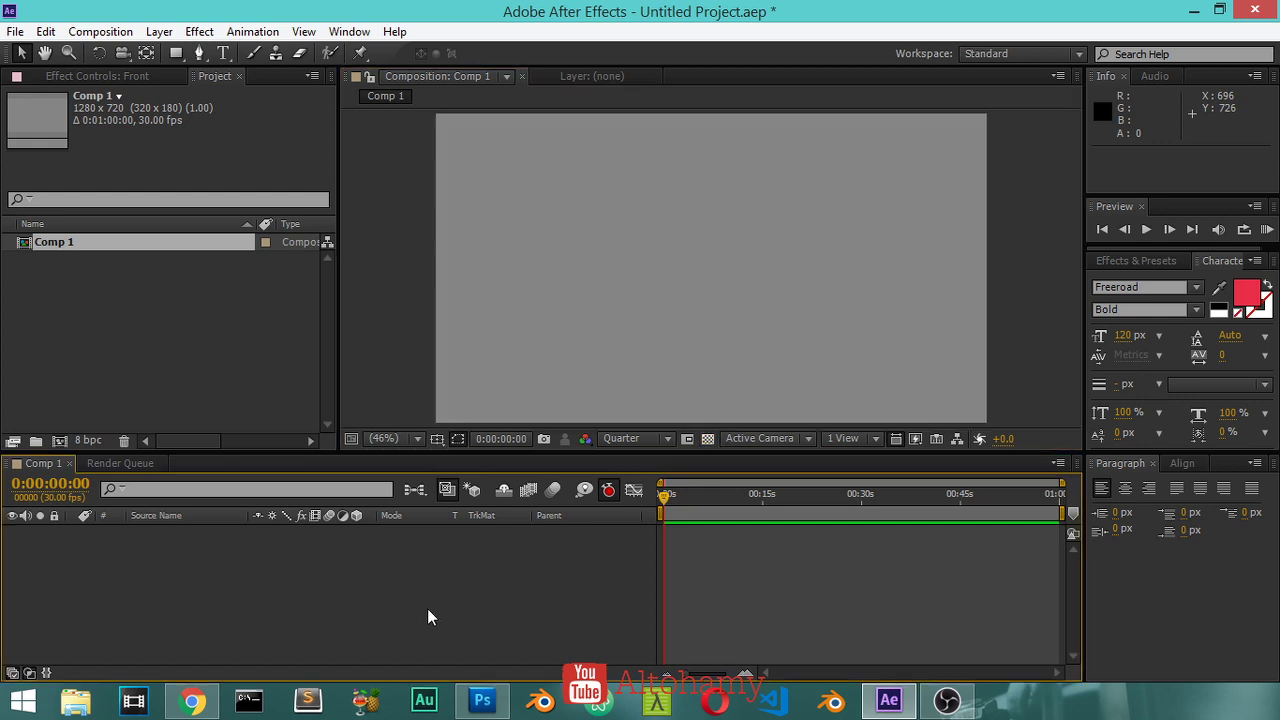
Step: Add a new full-frame deep red solid layer from the timeline's New menu
right_click(427, 610)
mouse_move(700, 411)
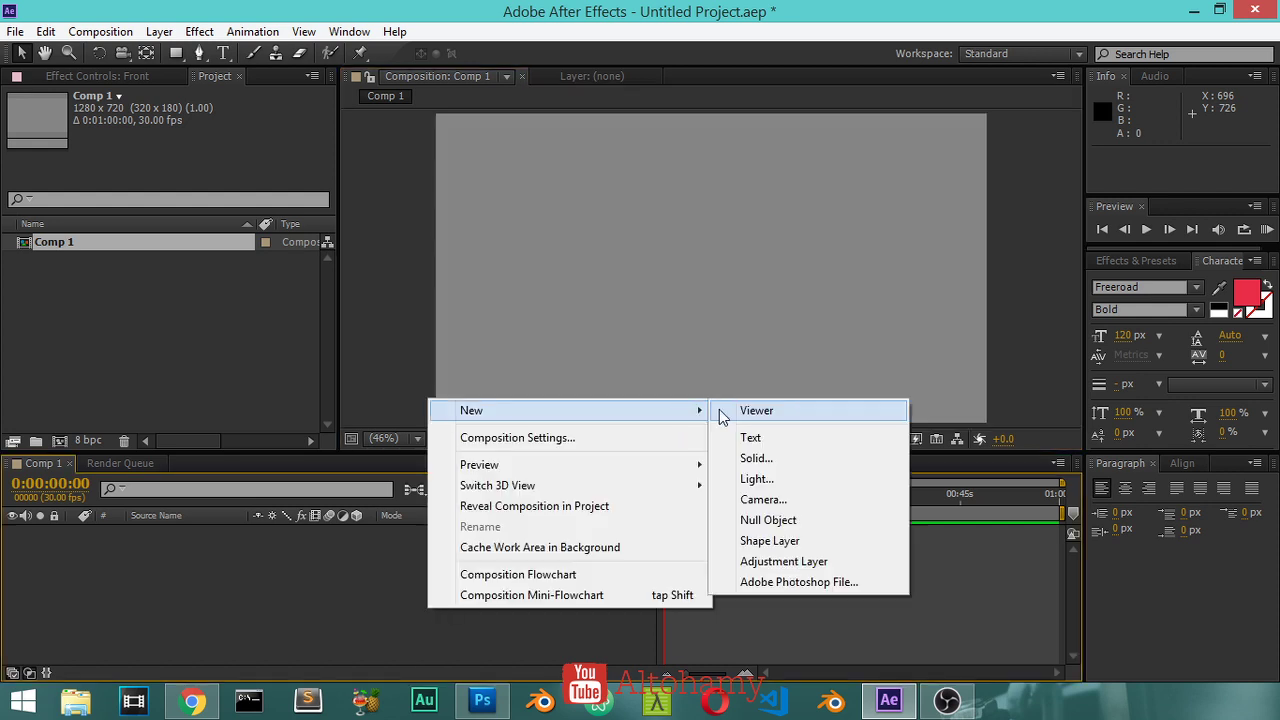
click(762, 458)
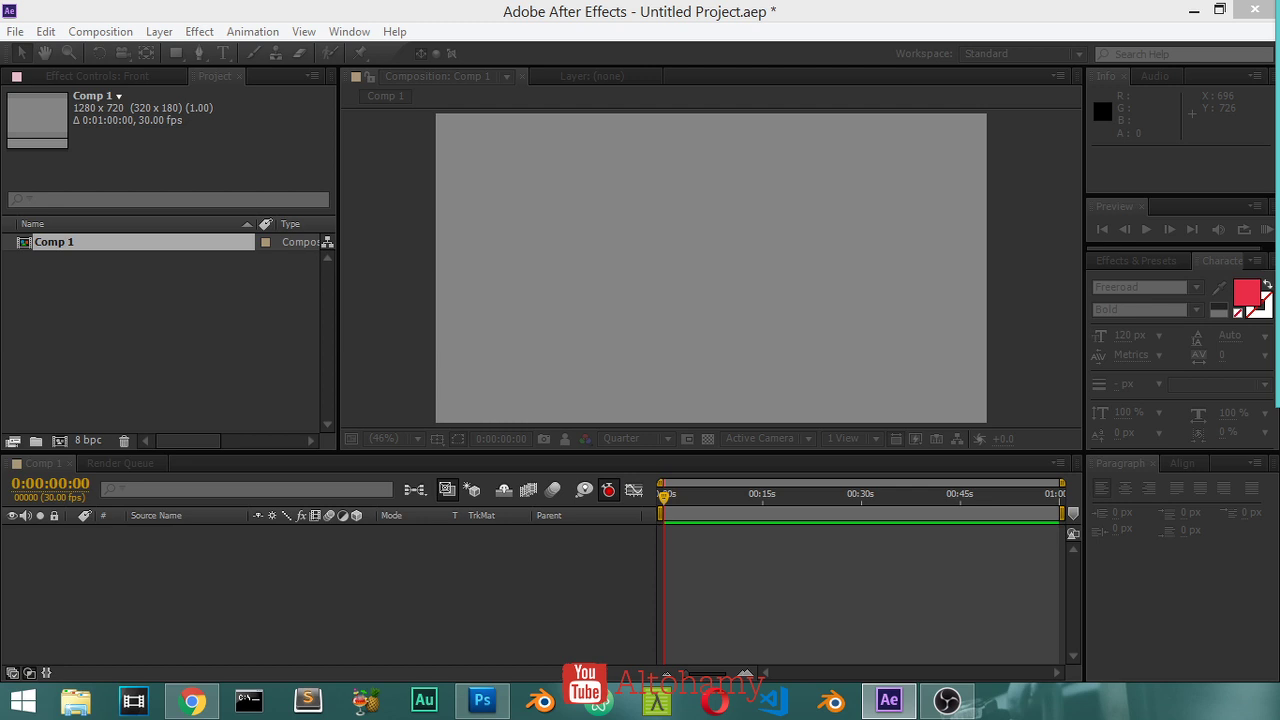
key(Return)
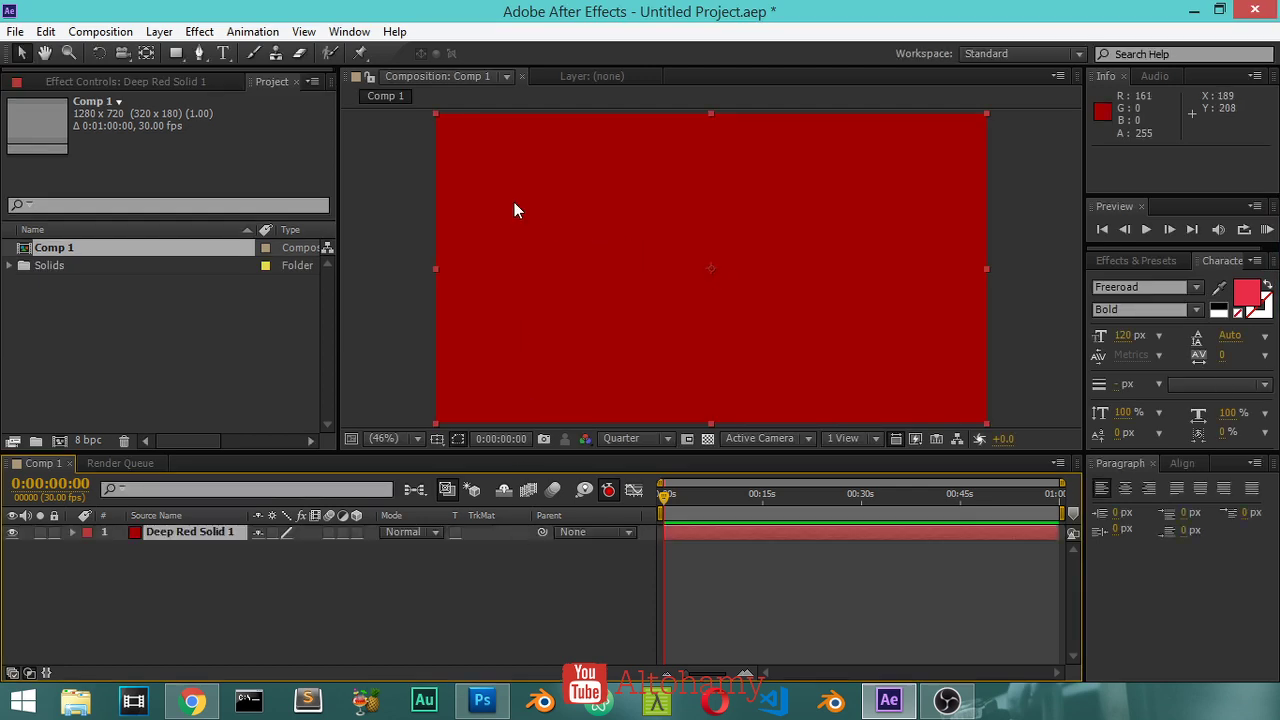
Step: Rename the Deep Red Solid 1 layer to BG
click(384, 605)
click(730, 439)
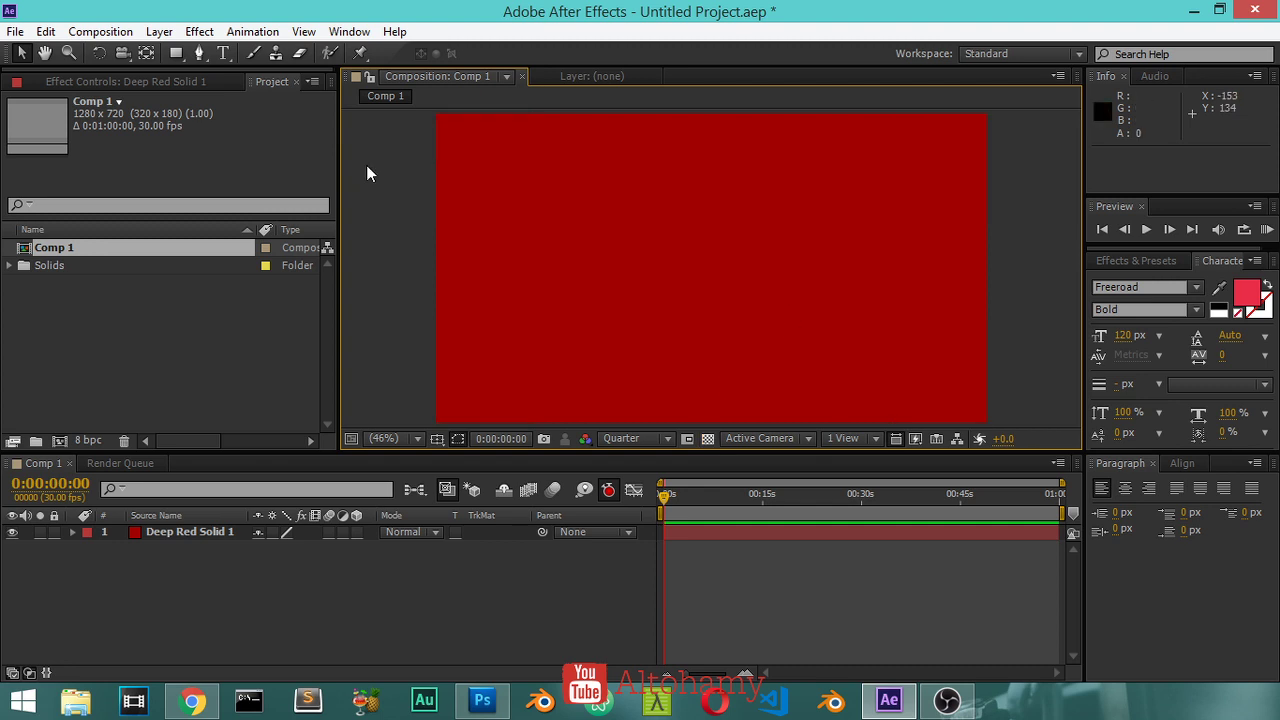
click(203, 533)
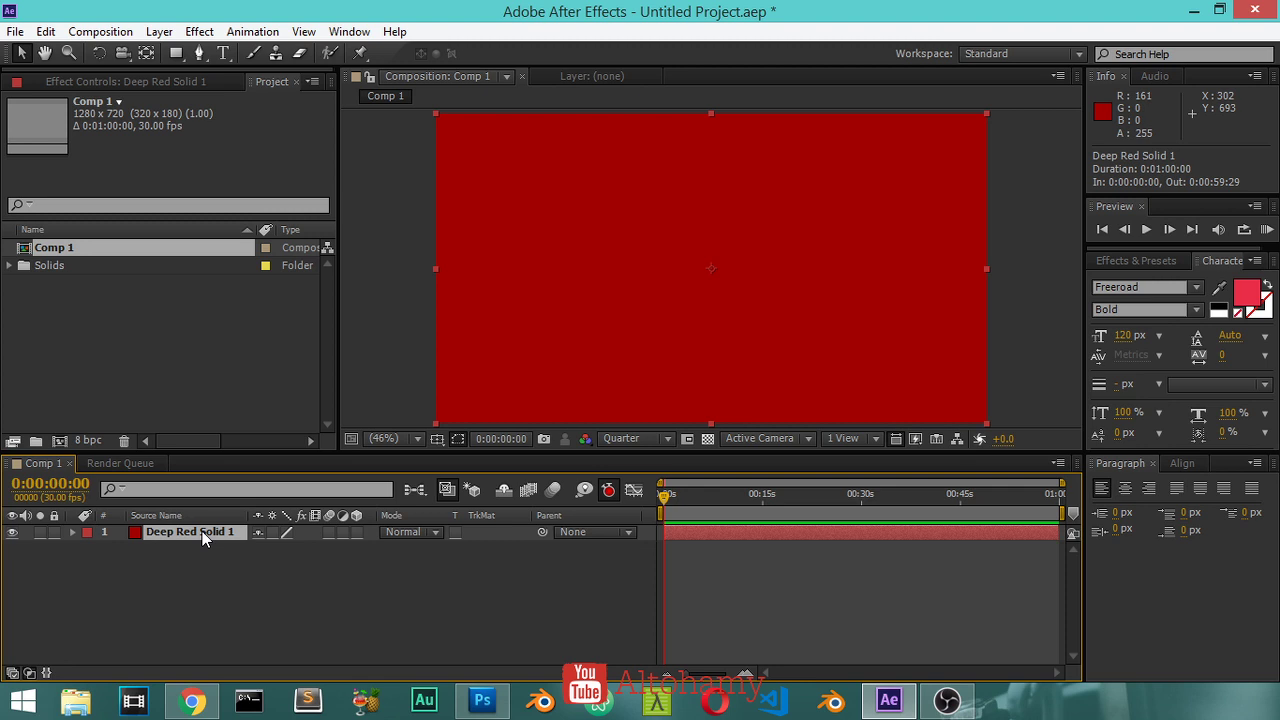
key(Return)
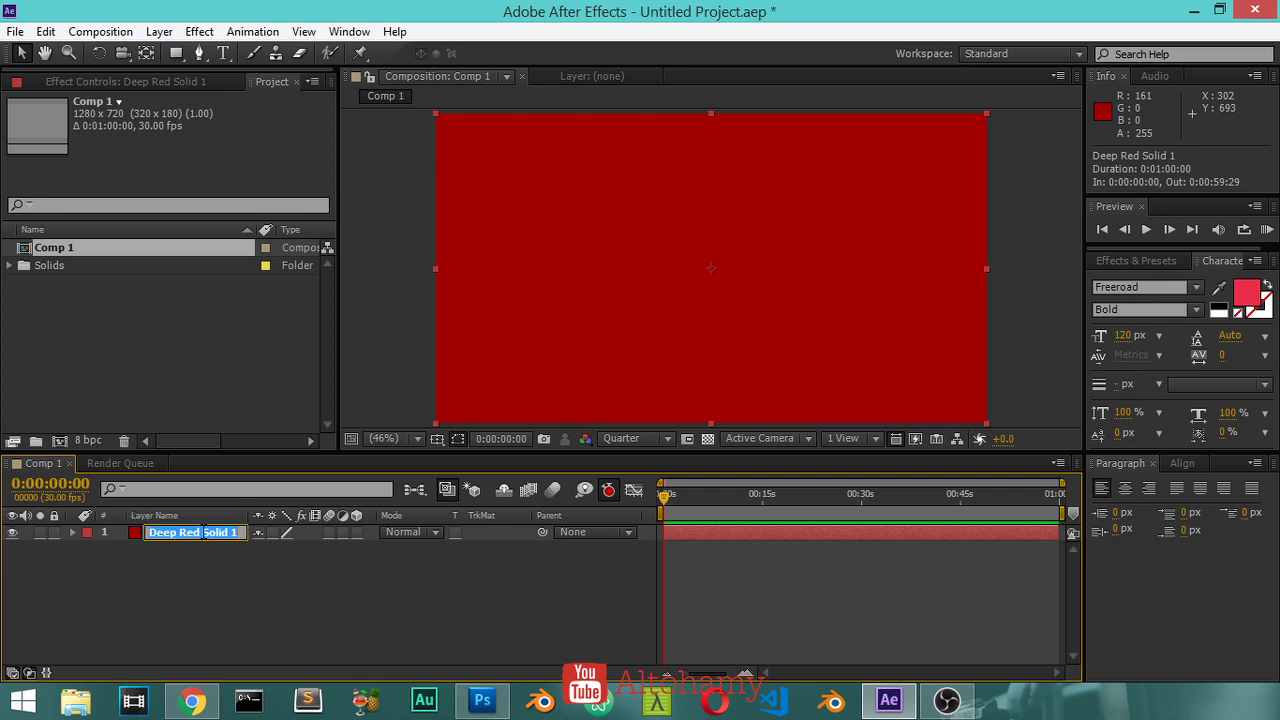
text(BG)
key(Return)
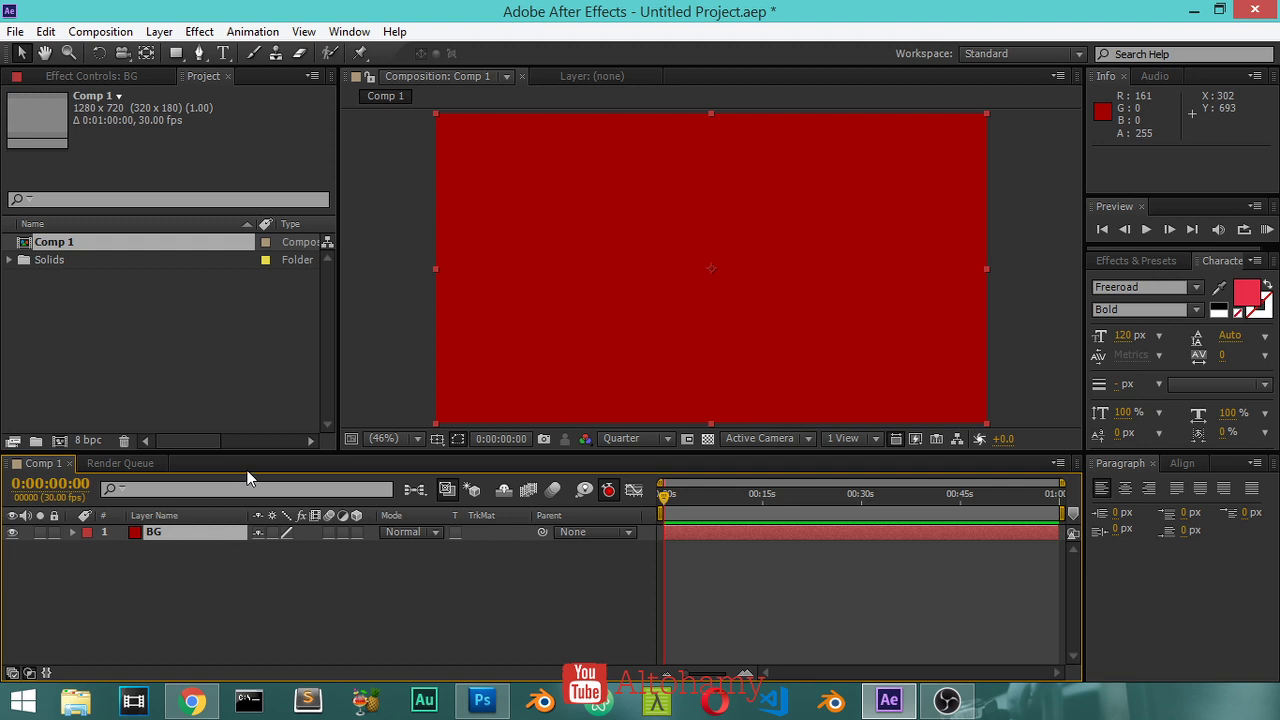
Step: Draw an eight-point white star on the right with the Star tool, then collapse Shape Layer 1
click(284, 575)
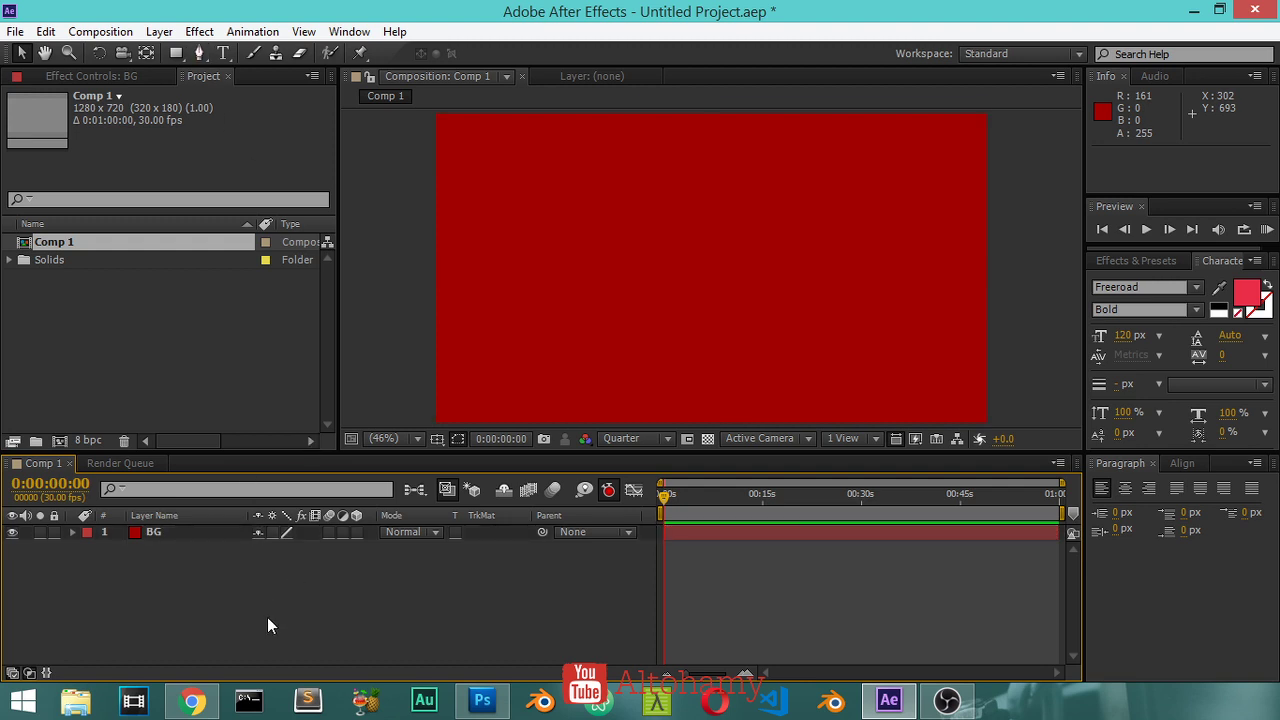
click(179, 534)
click(249, 594)
click(180, 53)
drag(179, 53, 250, 130)
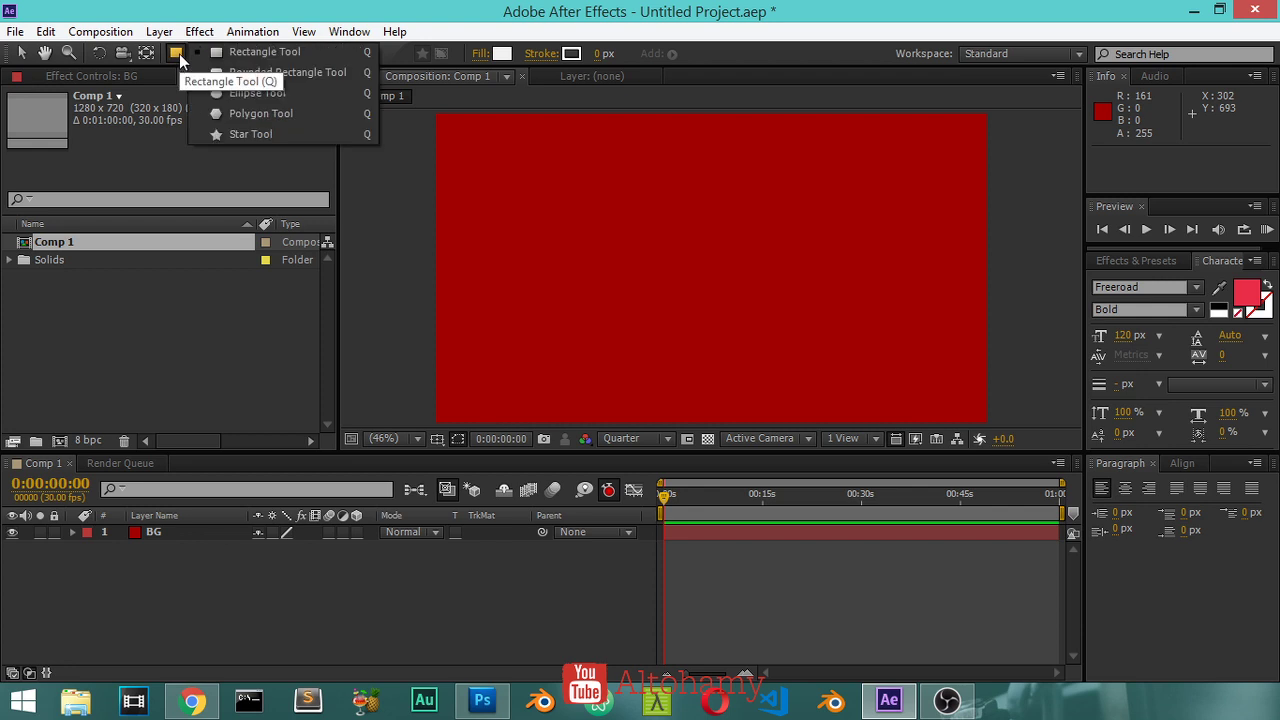
drag(815, 264, 898, 371)
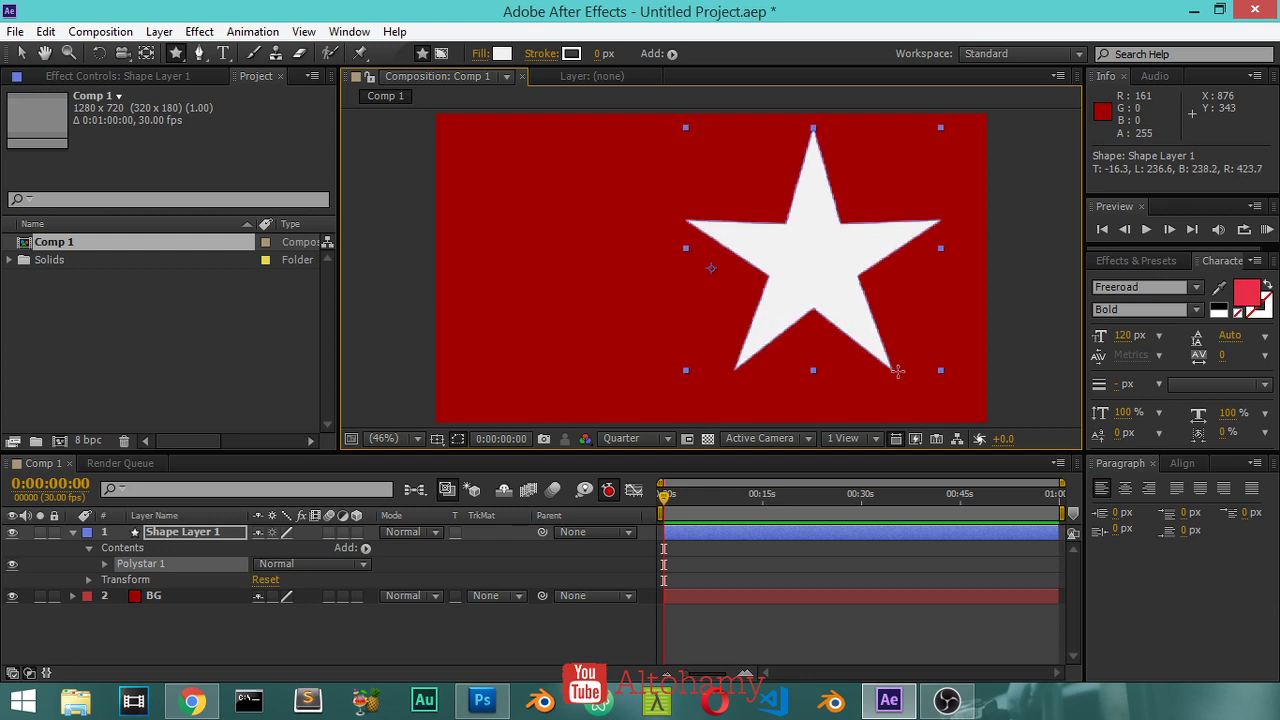
key(Up)
key(Up)
key(Up)
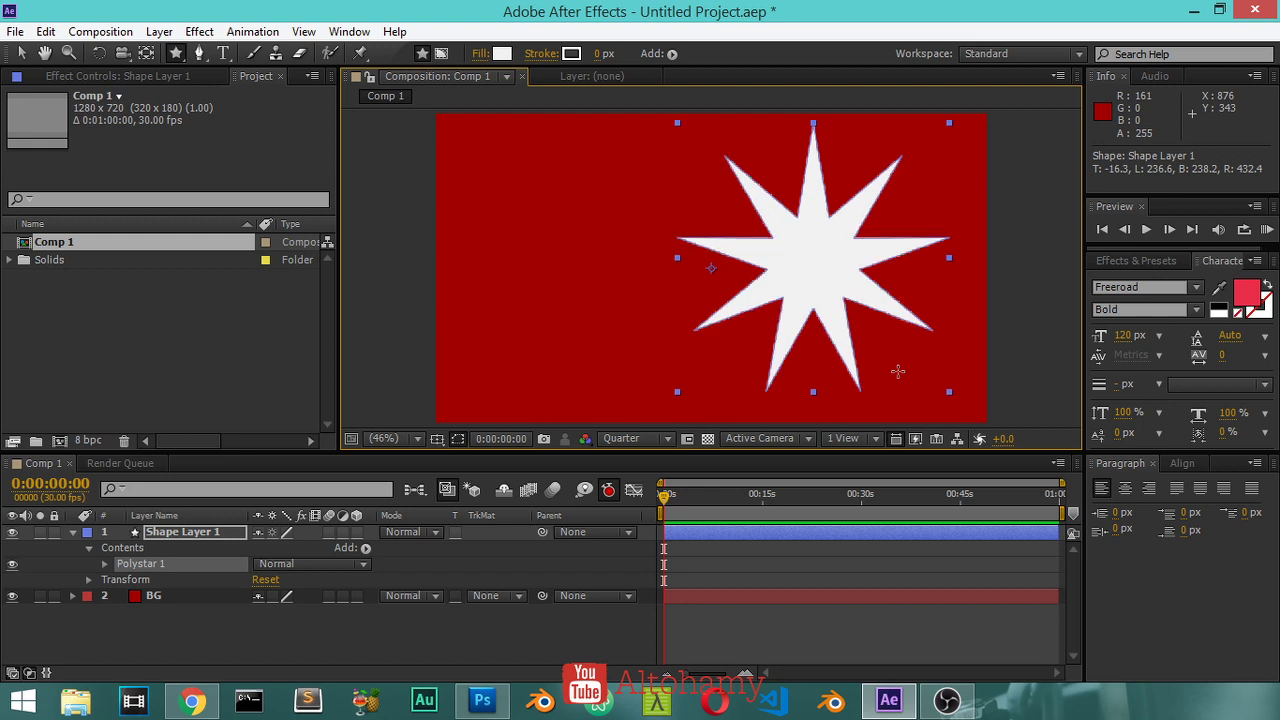
key(Up)
key(Up)
key(Up)
key(Down)
key(Down)
key(Down)
click(21, 53)
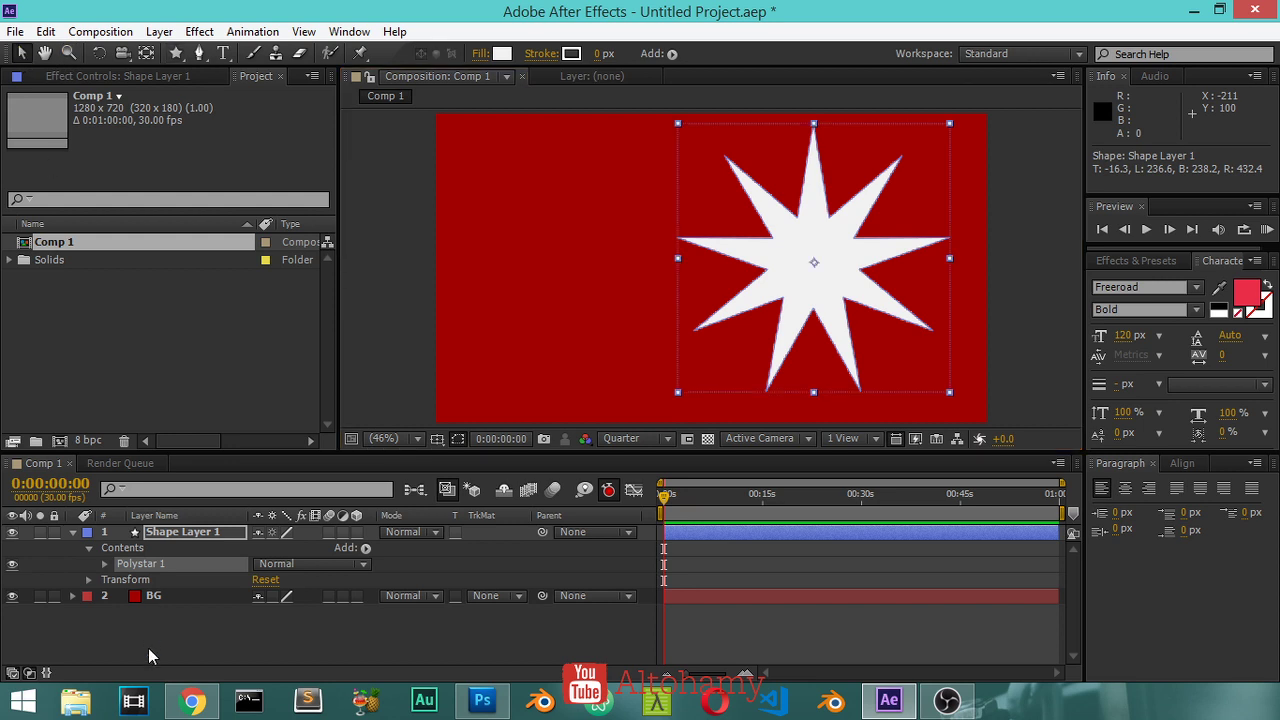
click(72, 532)
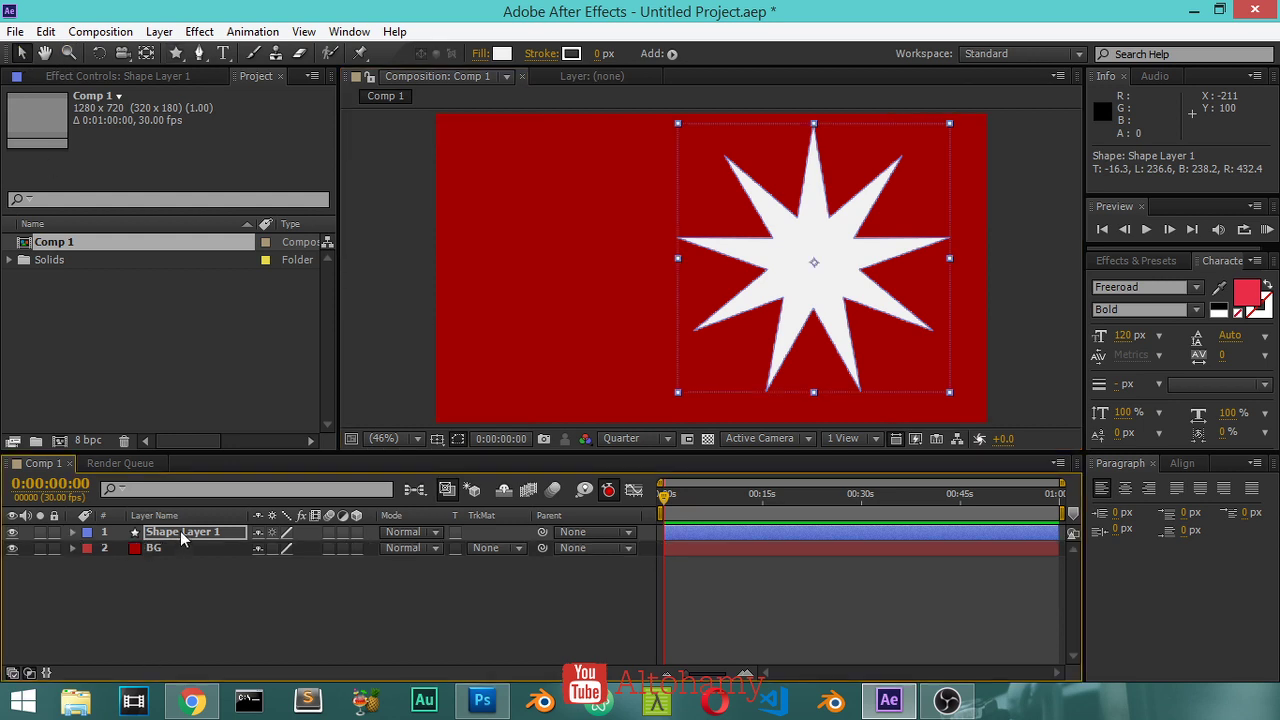
Step: Rename the star layer to 'white'
click(181, 533)
key(Return)
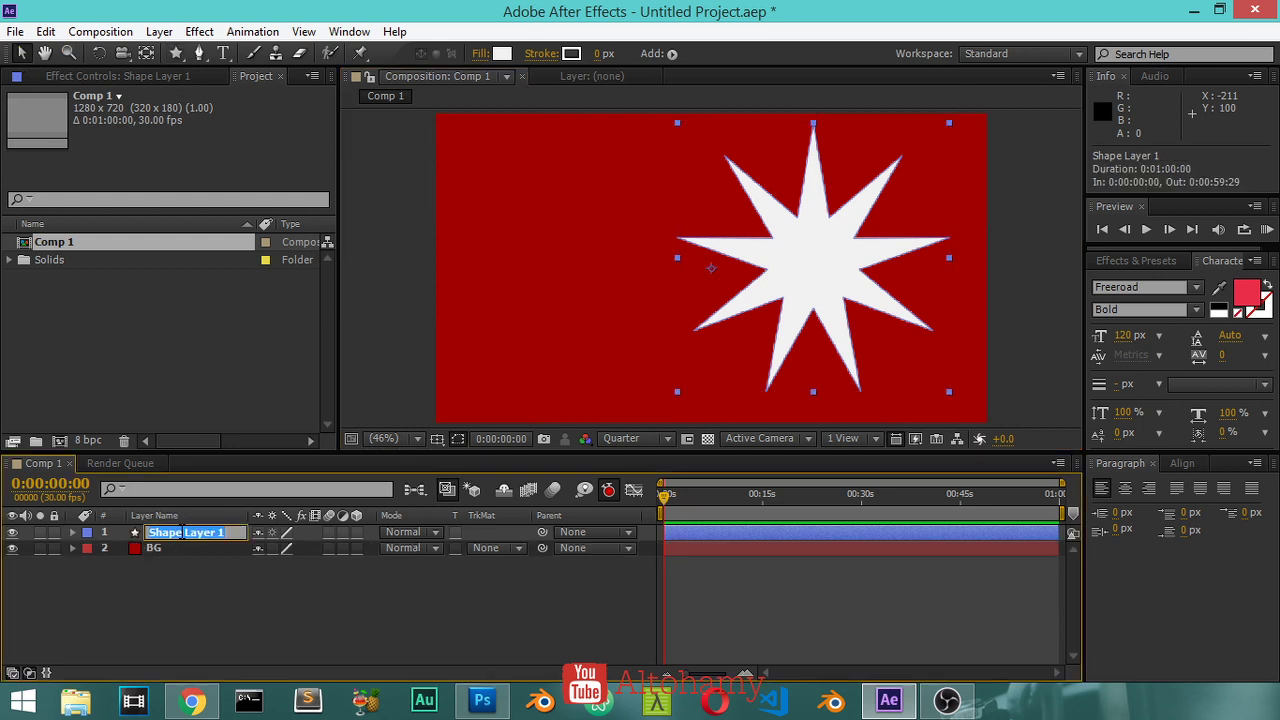
text(white)
key(Return)
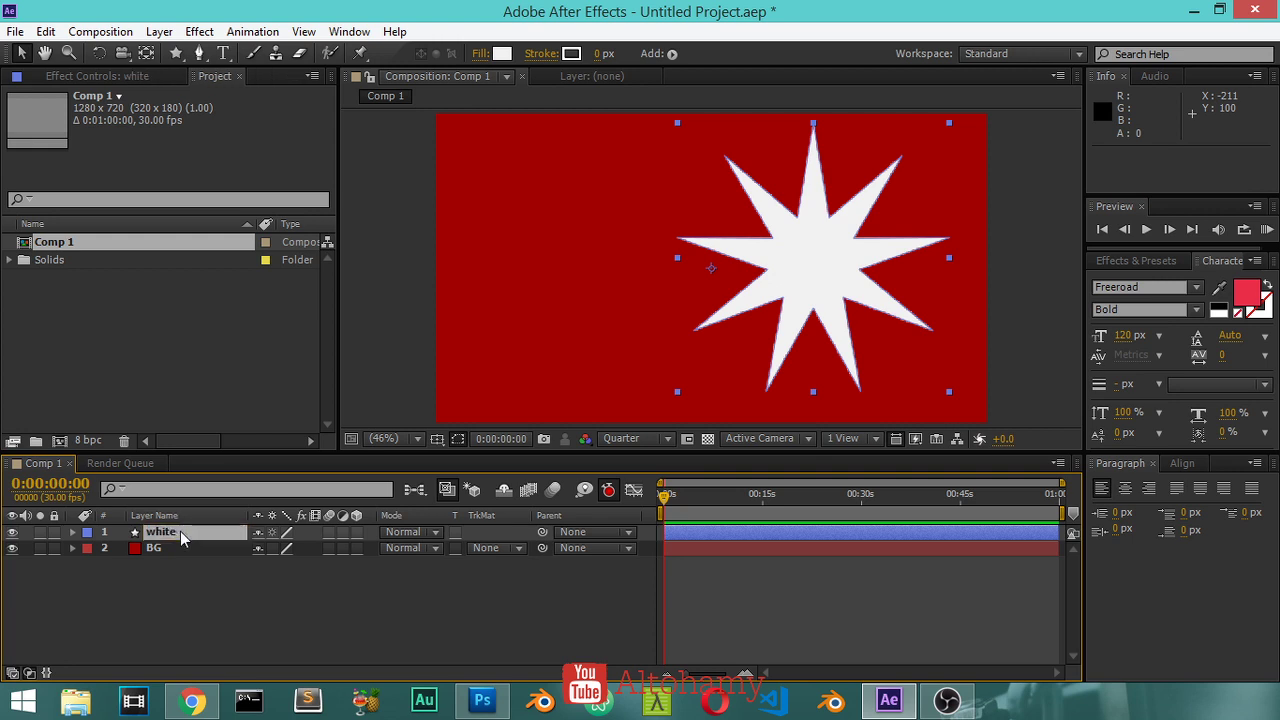
Step: Duplicate the white star and name the copy 'black'
key(ctrl+d)
key(Return)
text(black)
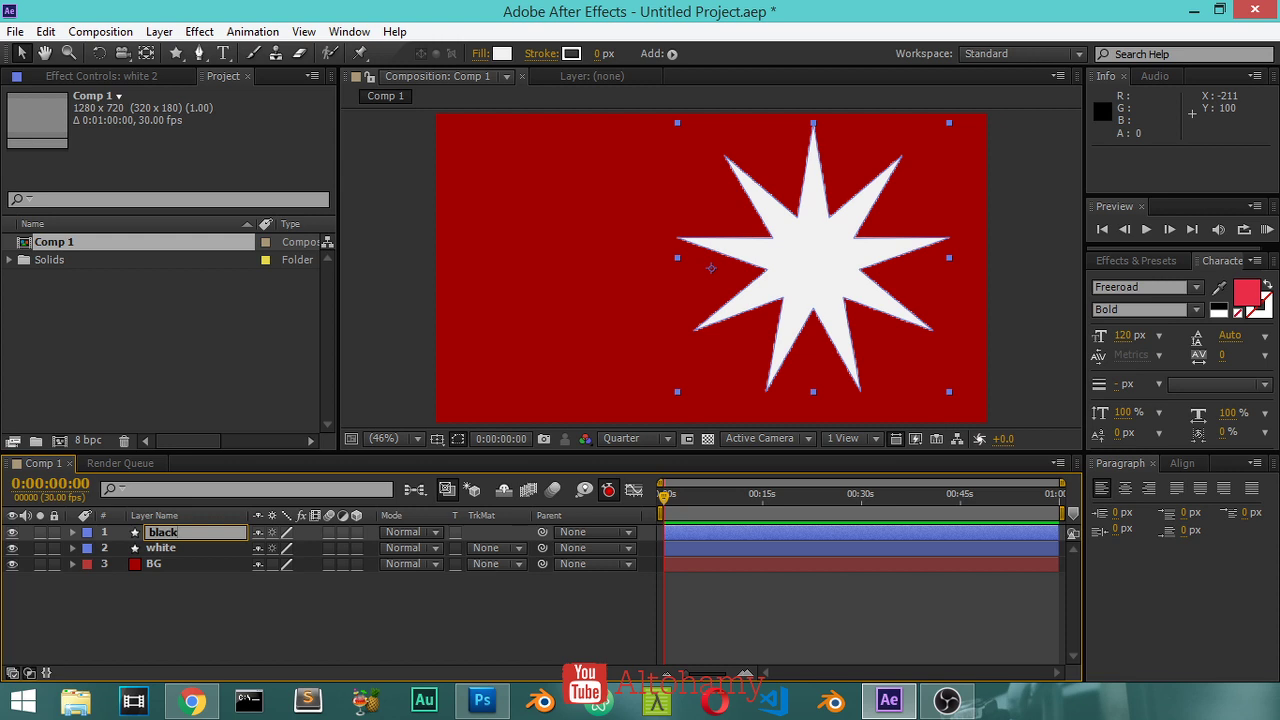
key(Return)
Step: Move the black star to the left half and choose a dark grey fill
click(238, 586)
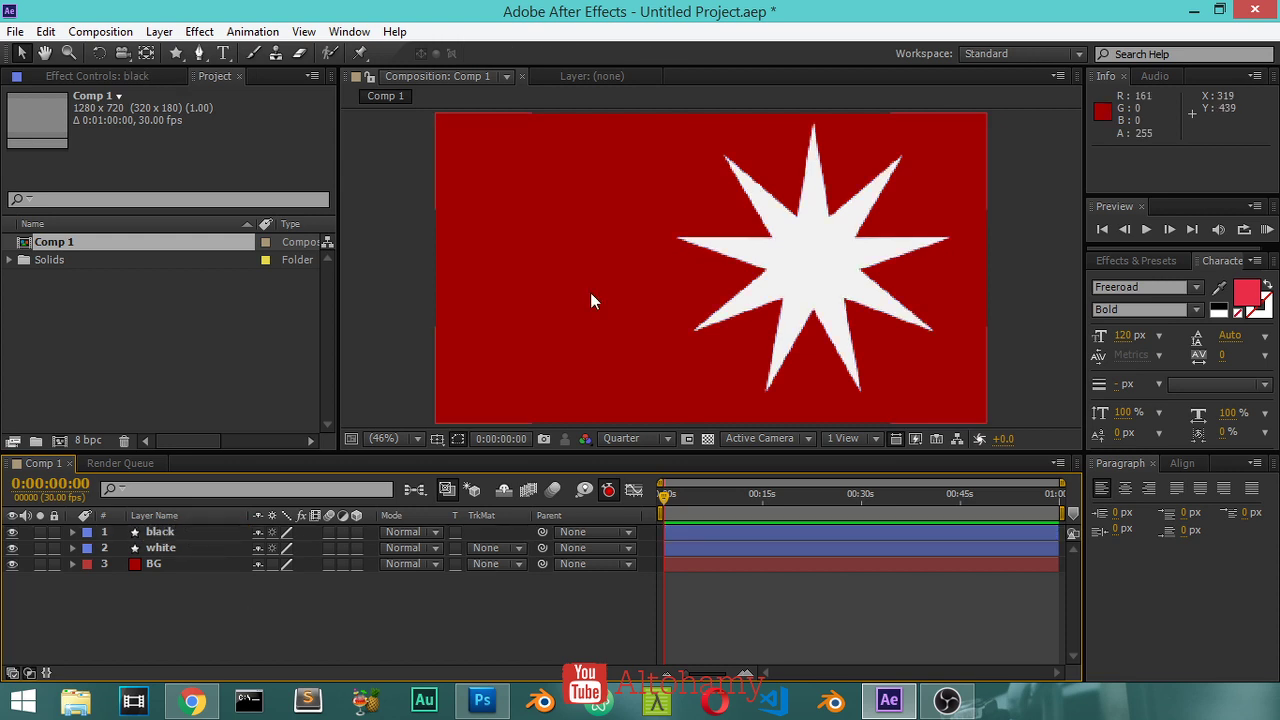
click(822, 275)
drag(822, 275, 589, 275)
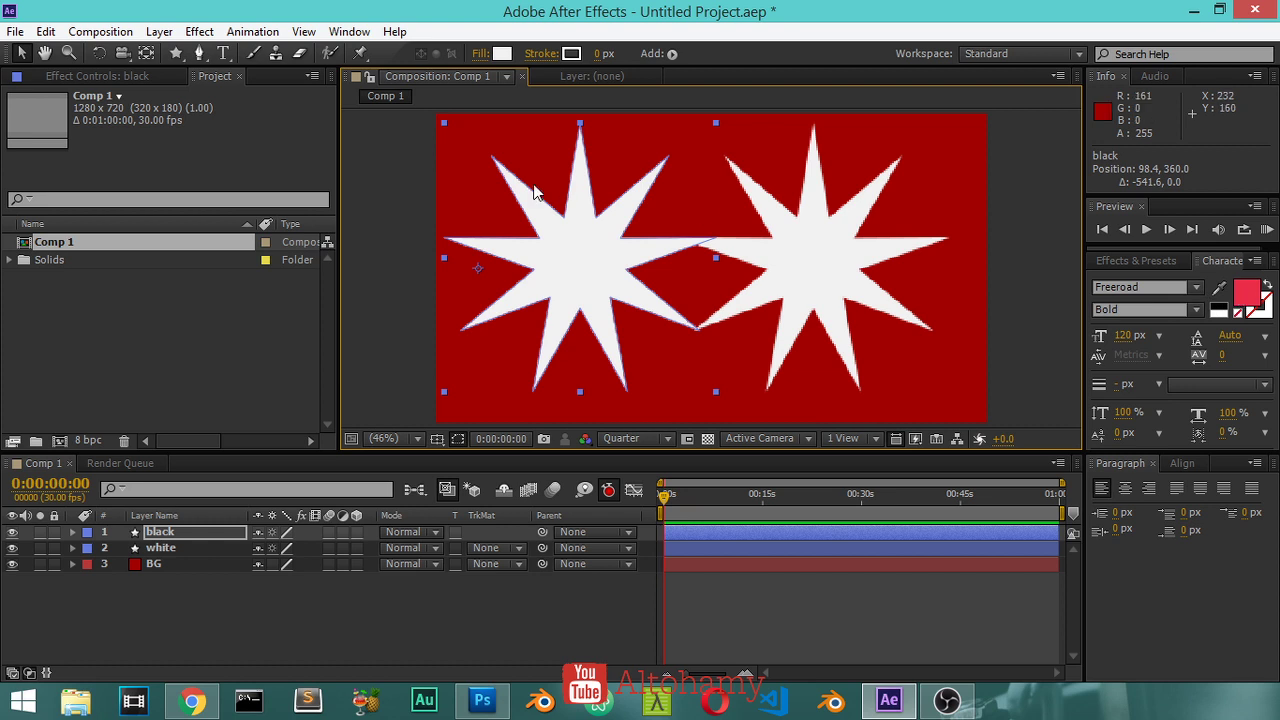
click(501, 54)
click(501, 54)
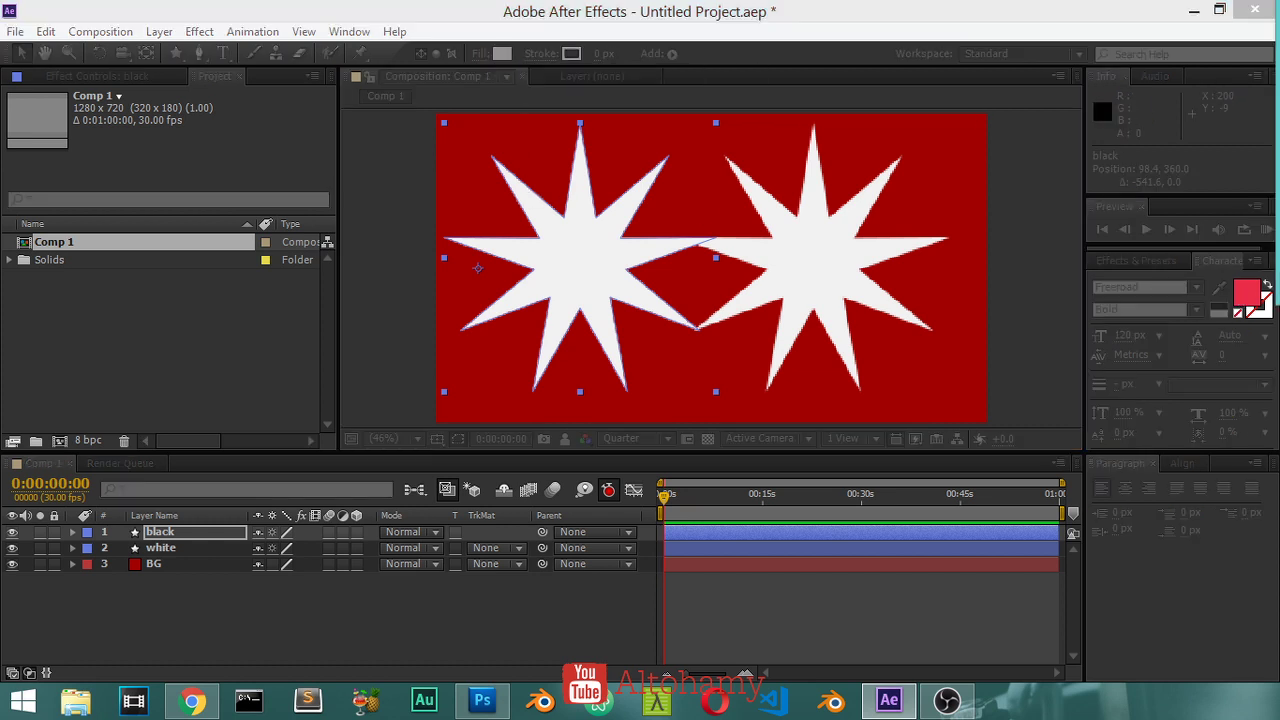
Step: Confirm the dark grey fill and set a 0s keyframe at 90% scale on the black star
key(Return)
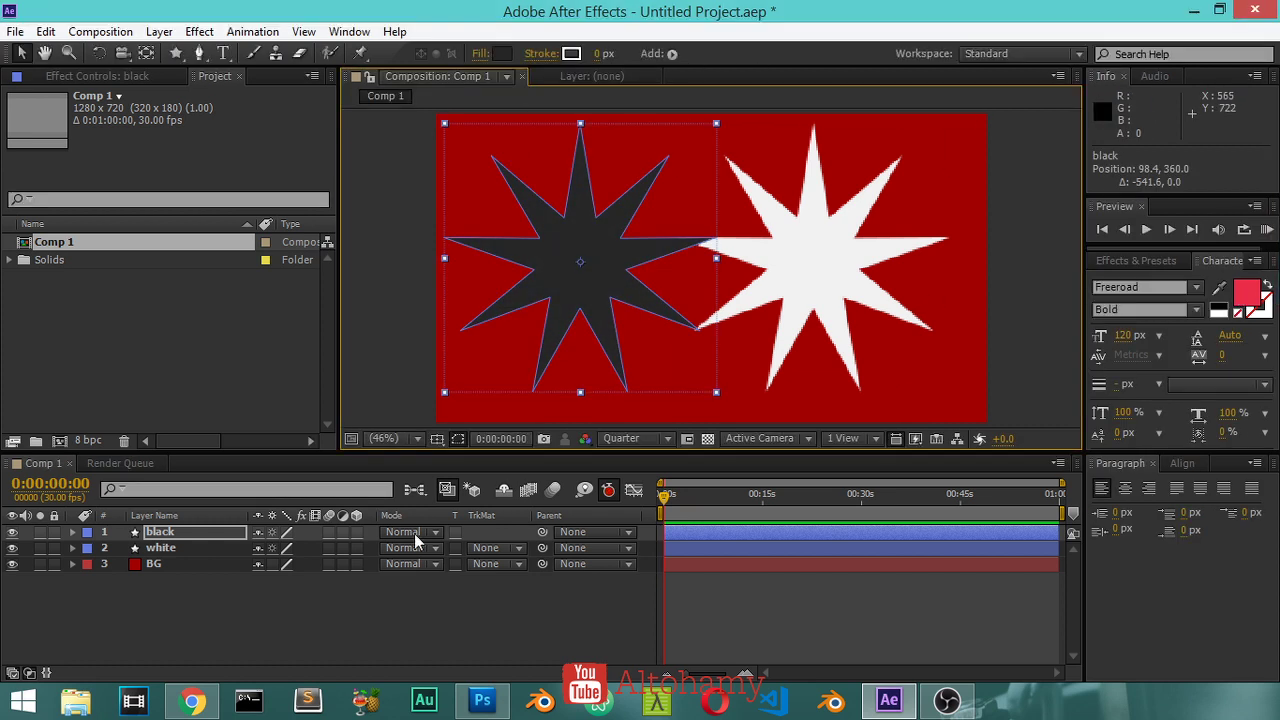
key(s)
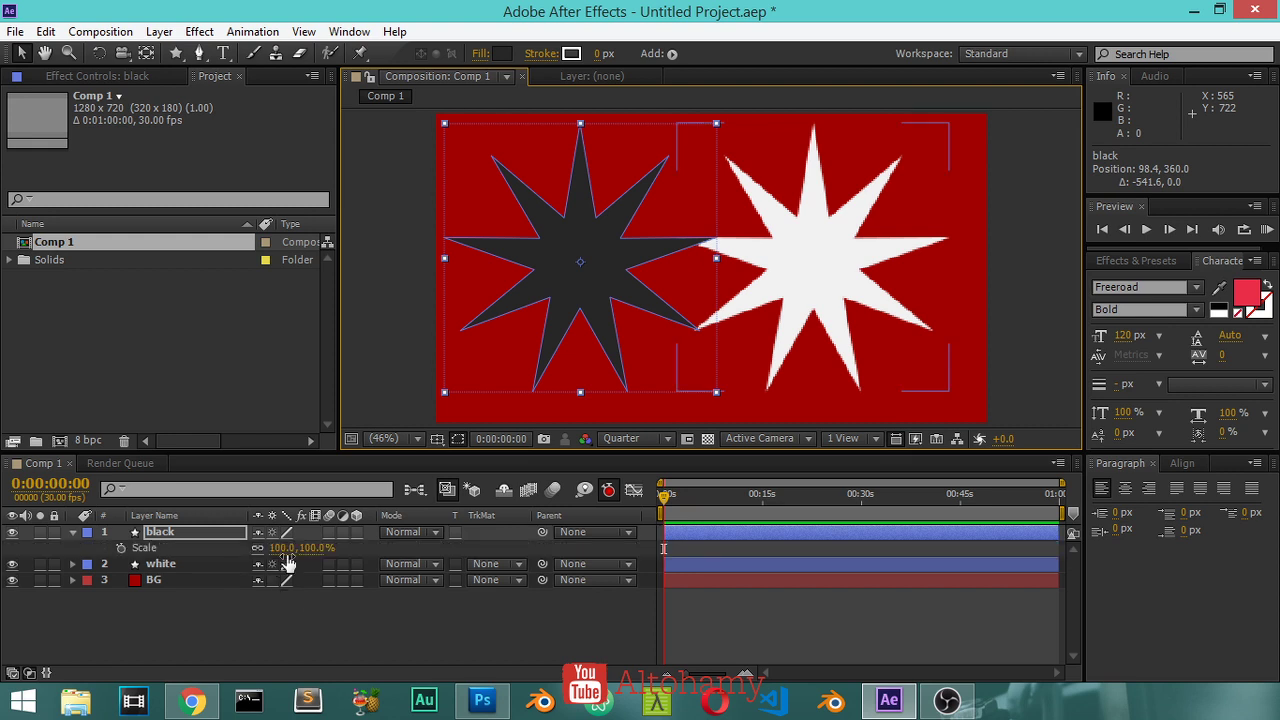
click(283, 548)
text(90)
key(Return)
key(alt+shift+s)
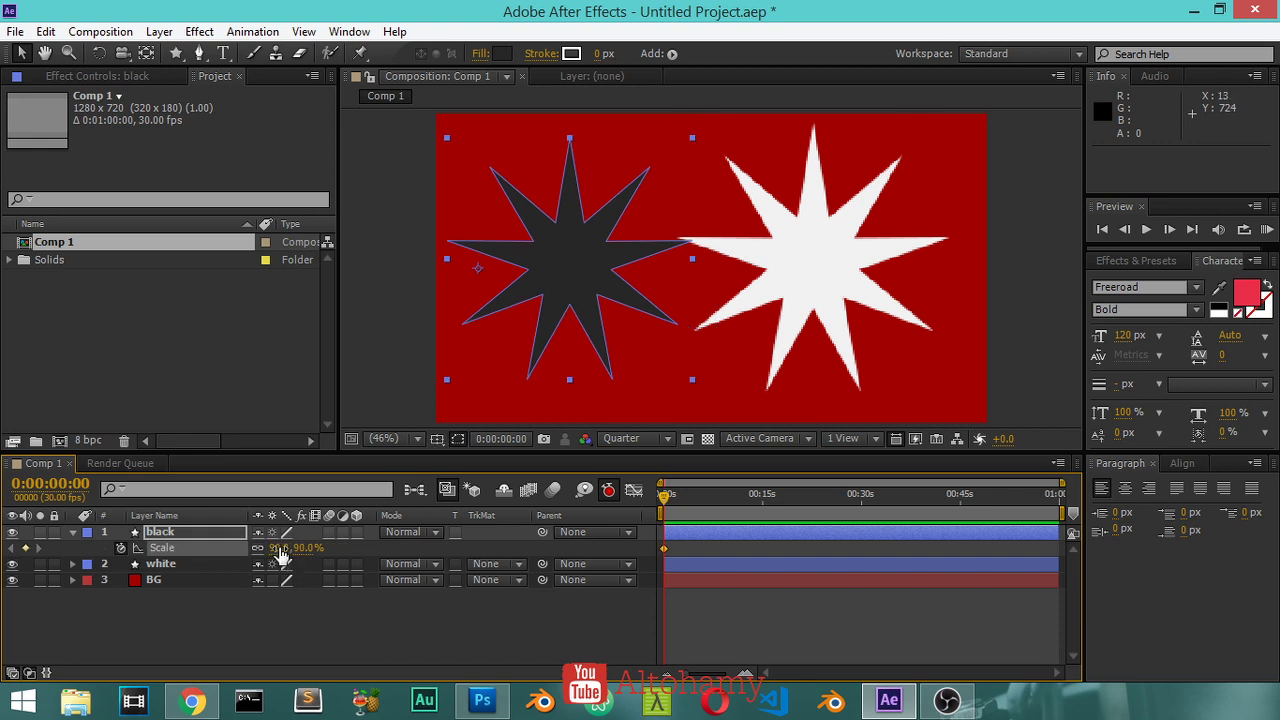
key(r)
click(281, 548)
Step: Rotate the black star to 45° with a rotation keyframe at the start
text(45)
key(Return)
key(alt+shift+r)
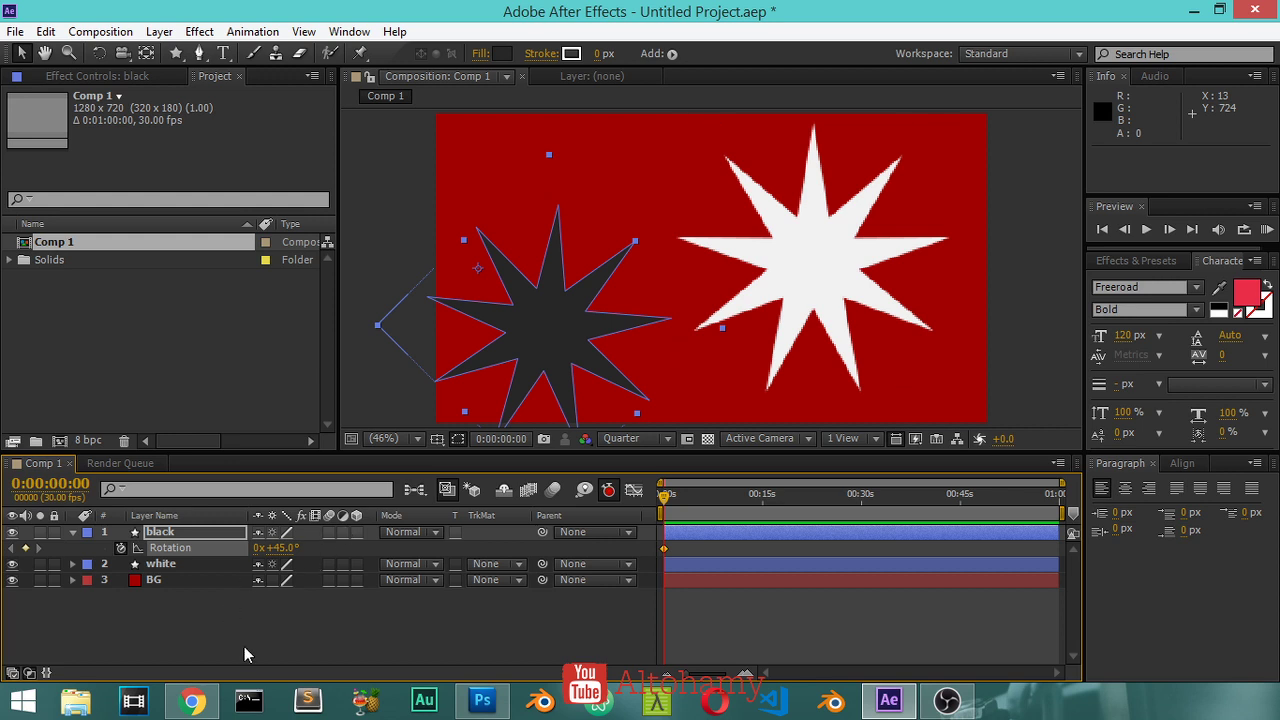
Step: Move the dark star's anchor point to its centre with the Pan Behind tool (Y)
click(244, 646)
click(560, 329)
key(y)
mouse_move(479, 270)
mouse_down()
mouse_move(550, 335)
mouse_move(580, 313)
mouse_up()
click(27, 53)
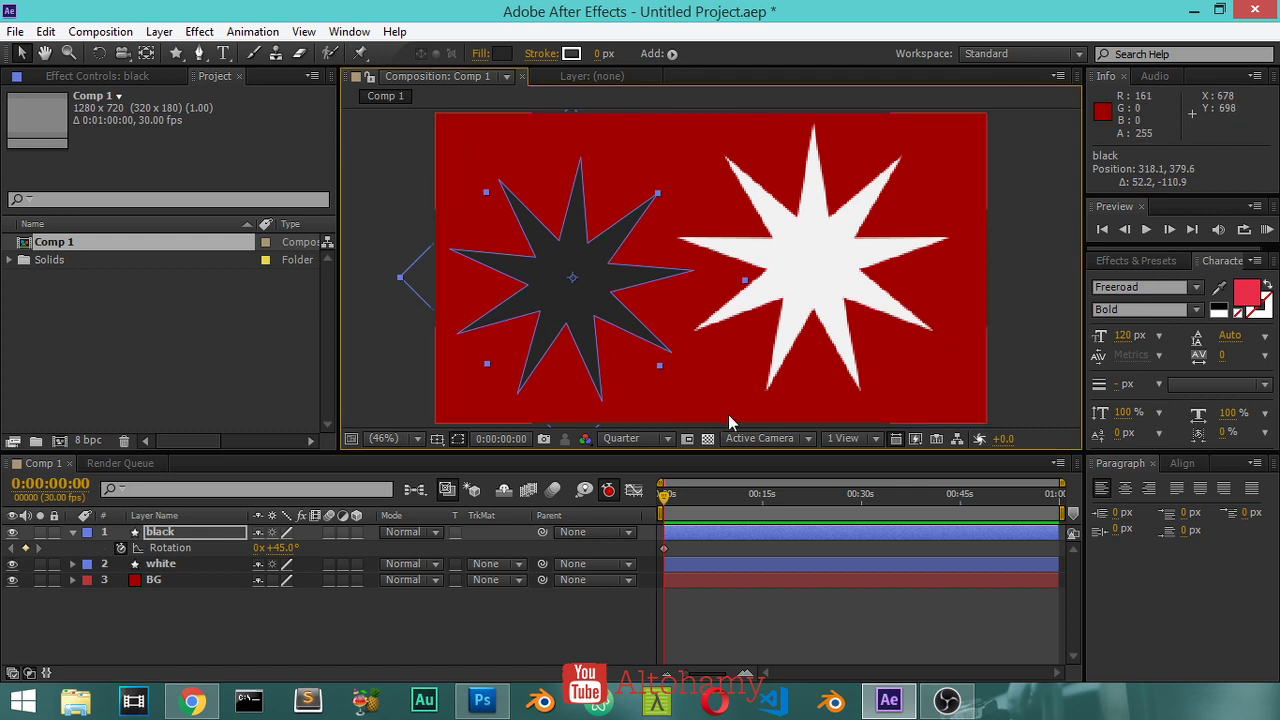
click(263, 596)
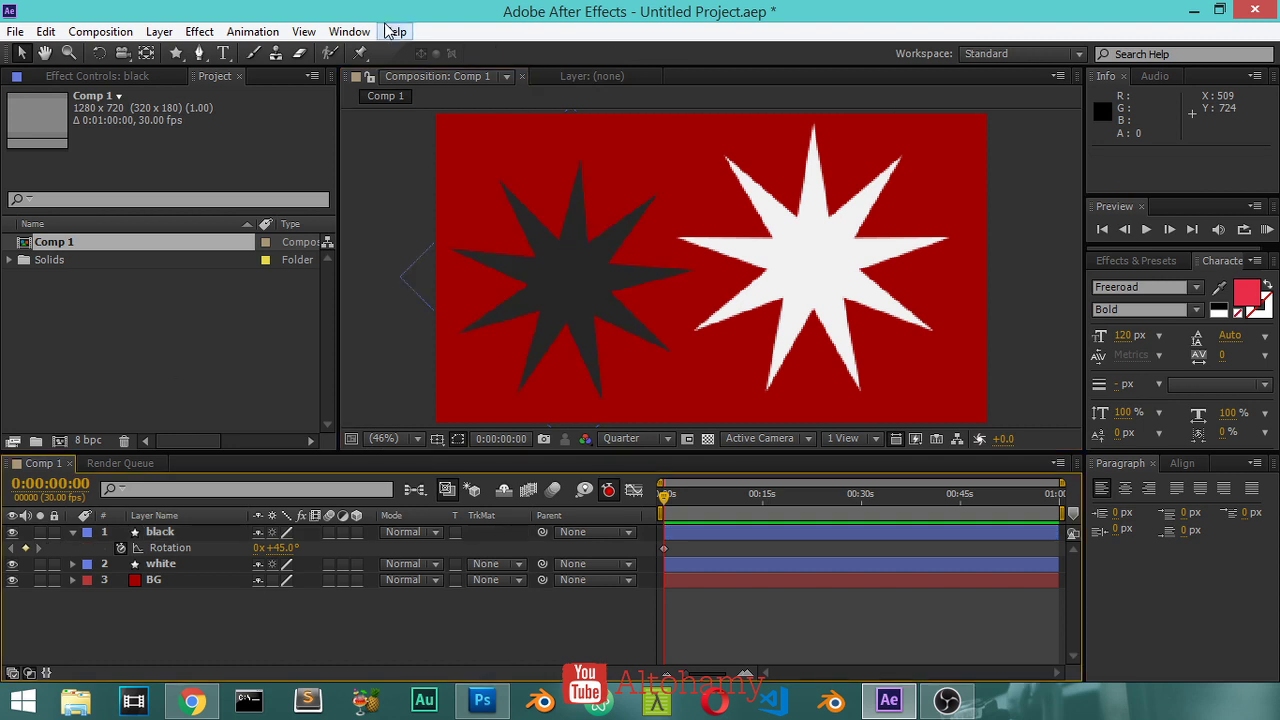
Step: Expand the black layer's Transform group and select its Scale property
click(349, 31)
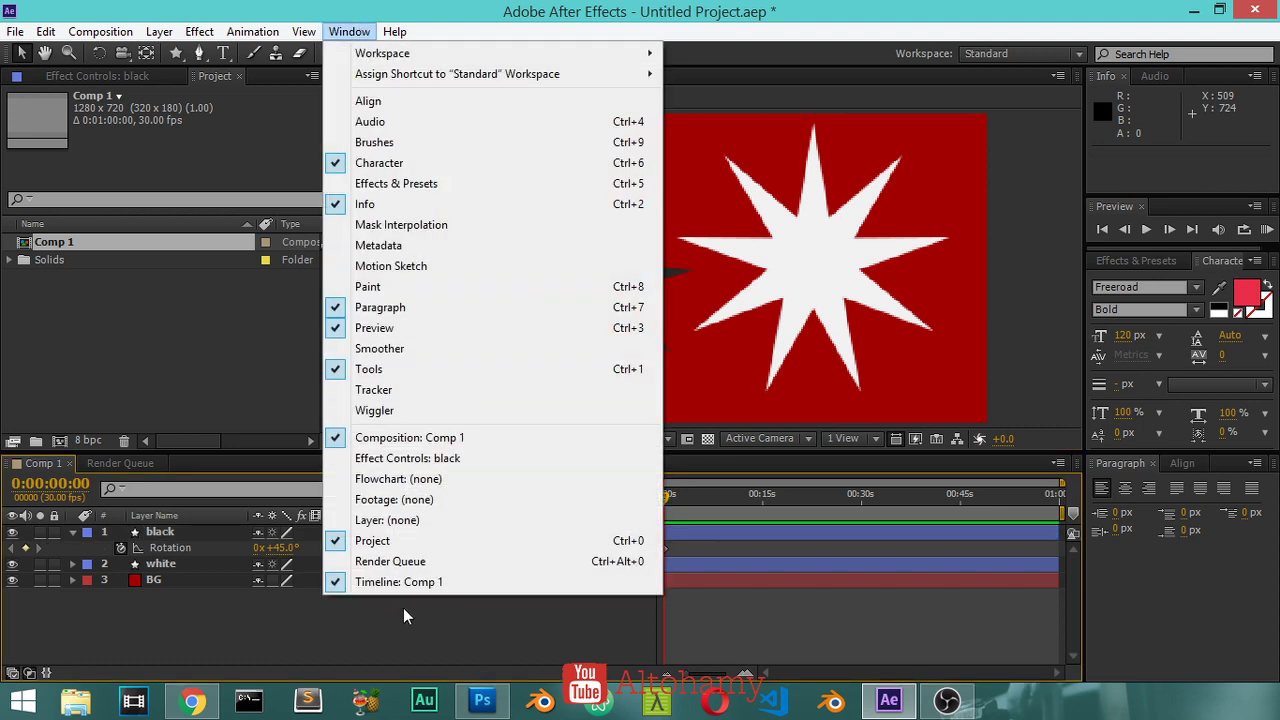
click(72, 532)
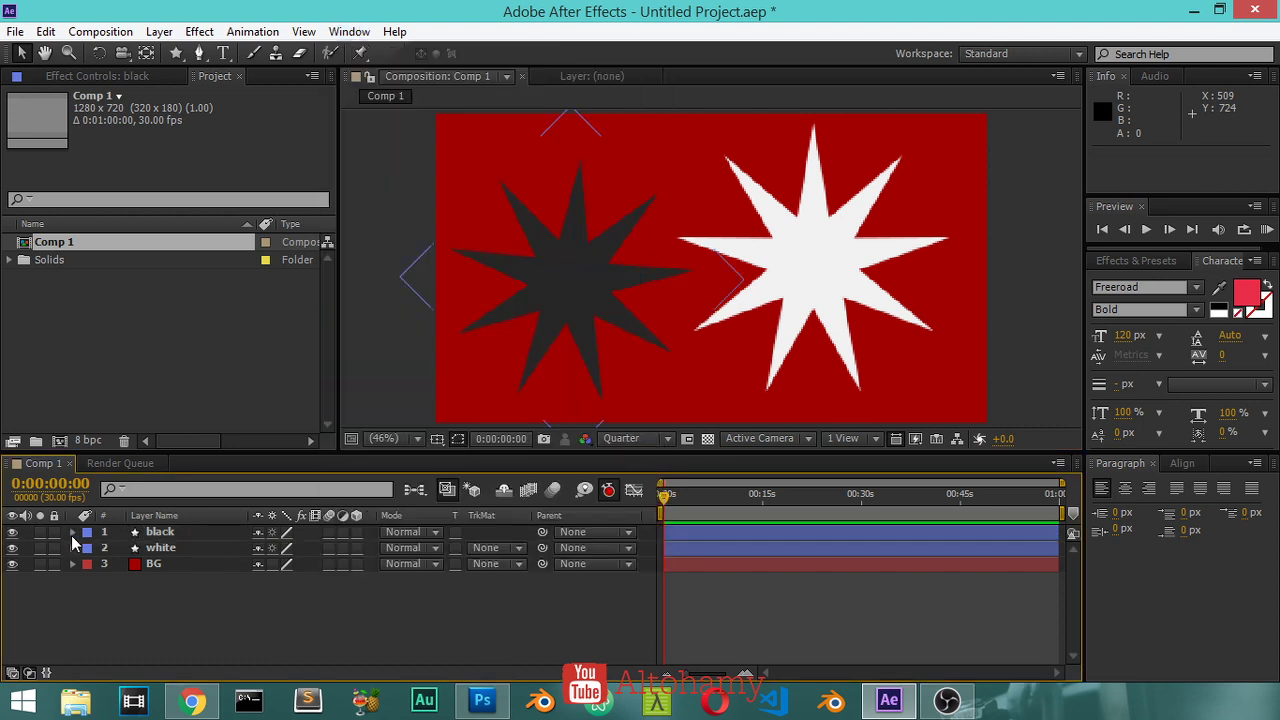
click(161, 532)
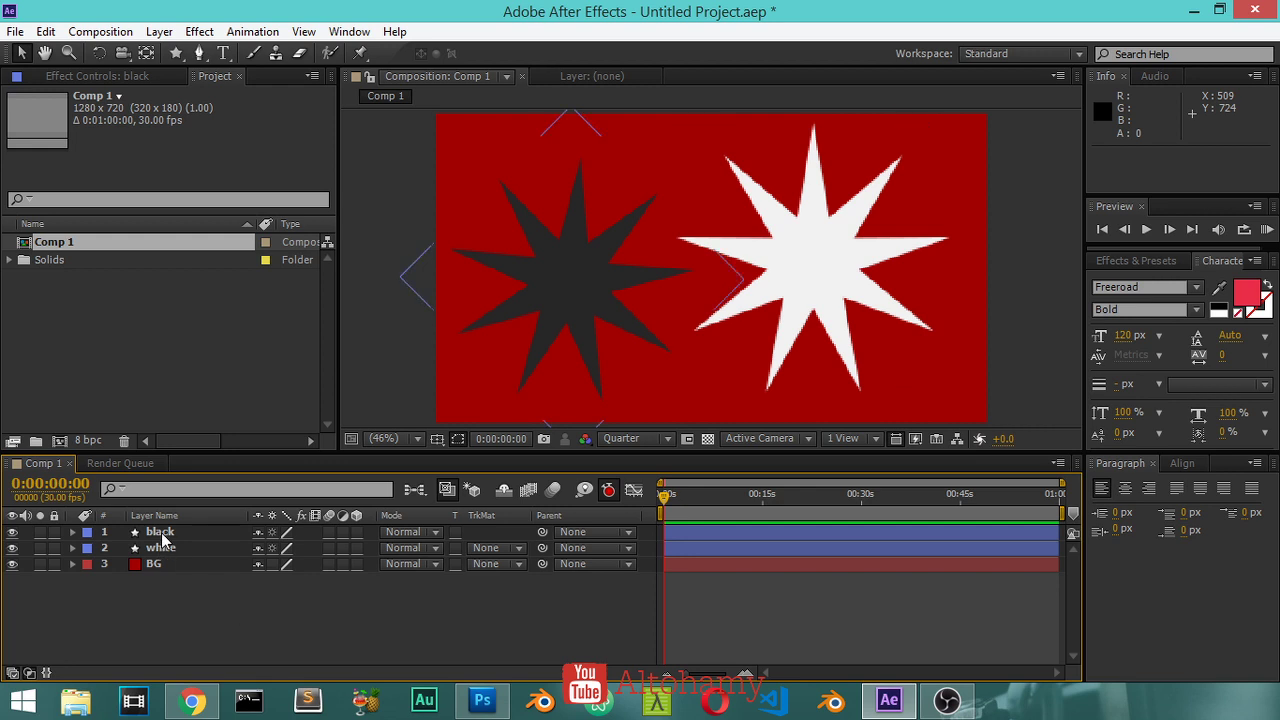
click(72, 532)
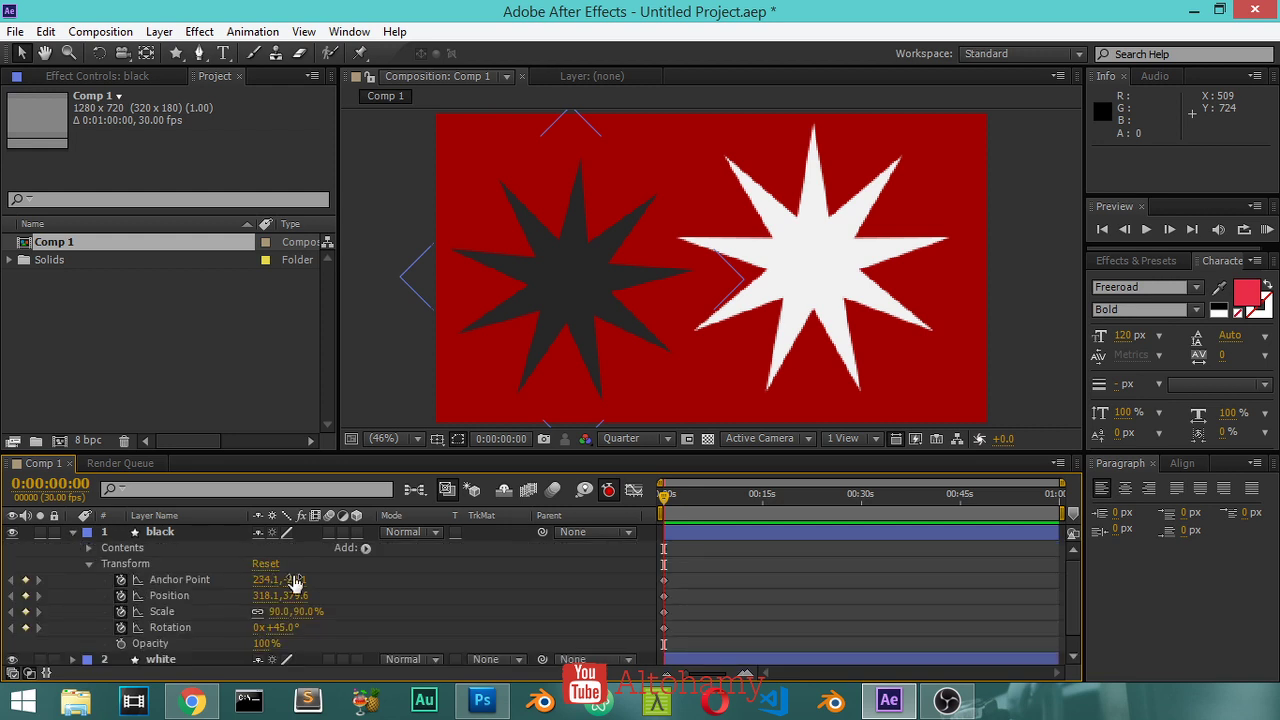
click(89, 563)
click(89, 563)
click(162, 533)
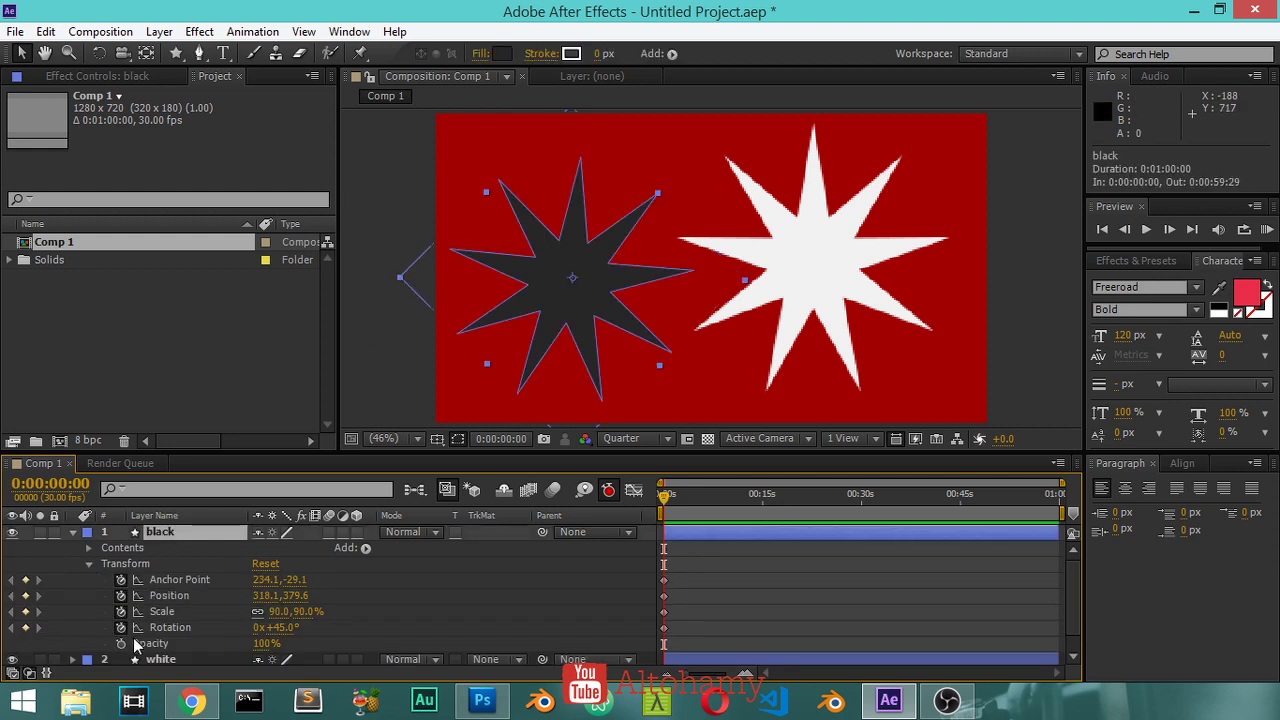
scroll(172, 615, down, 1)
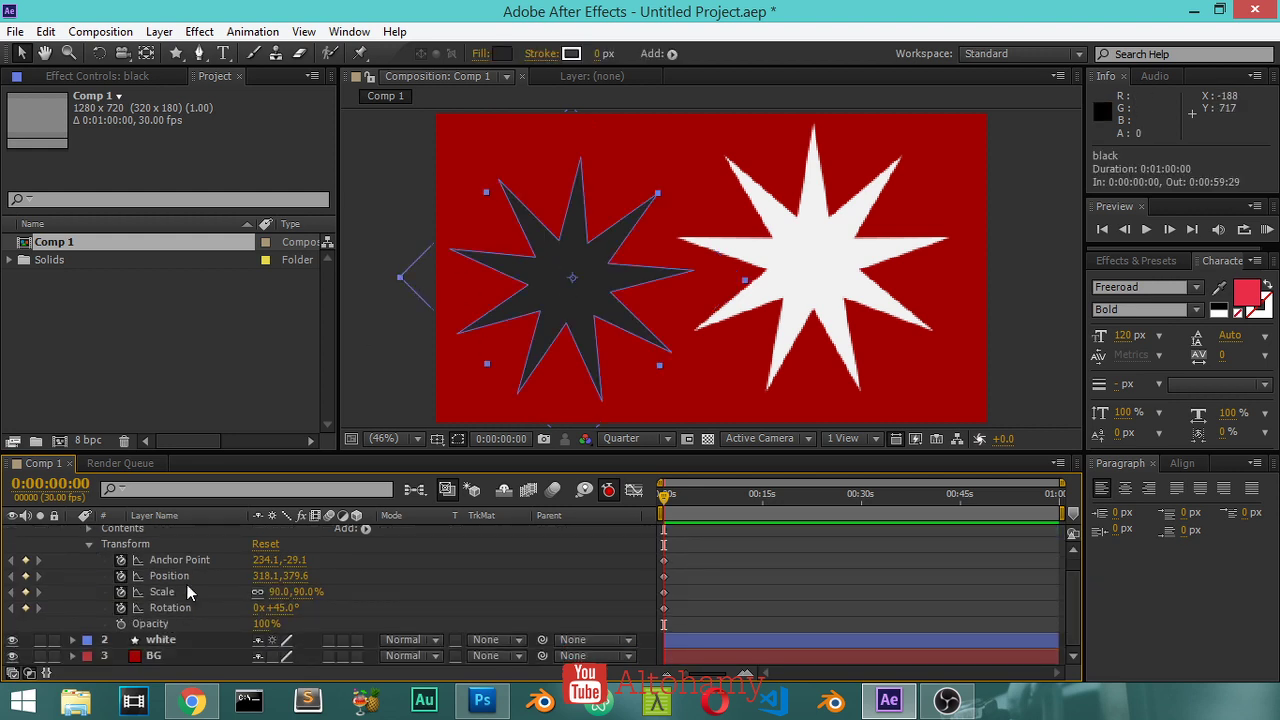
click(122, 593)
Step: Give the black star's Scale the expression wiggle(2,90) and commit it
alt+click(122, 594)
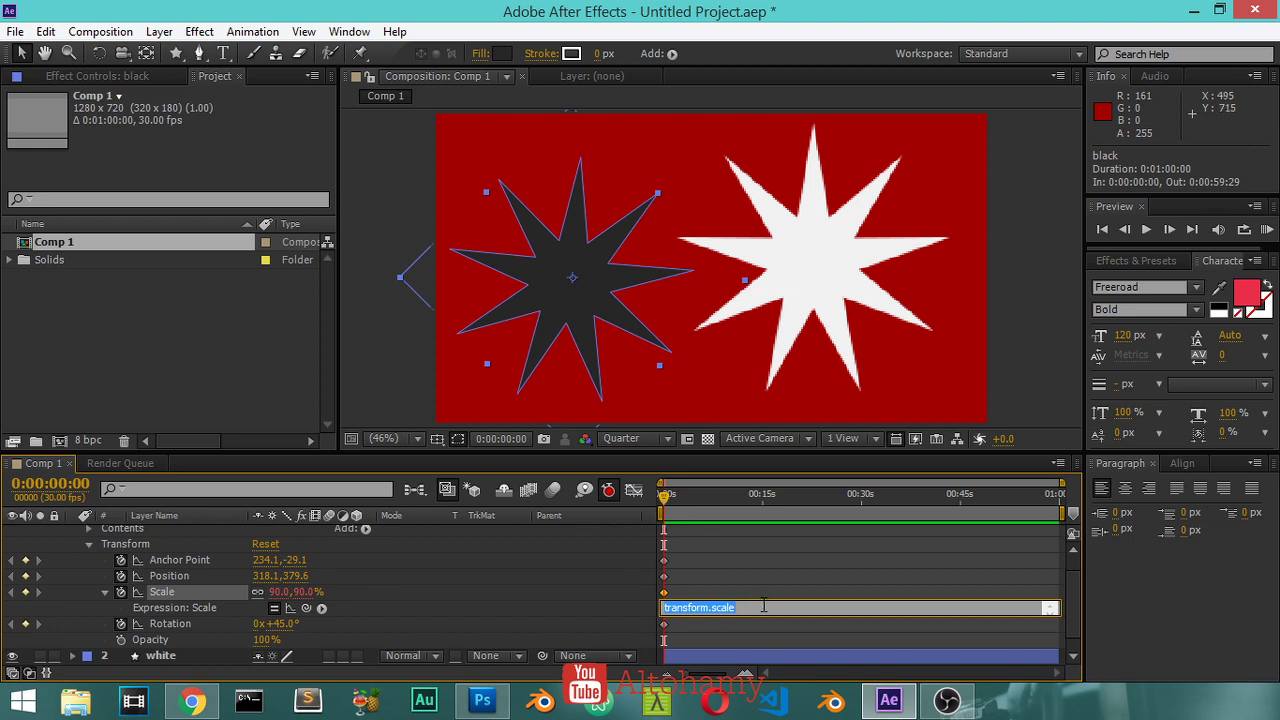
text(w)
key(Return)
key(KP_Enter)
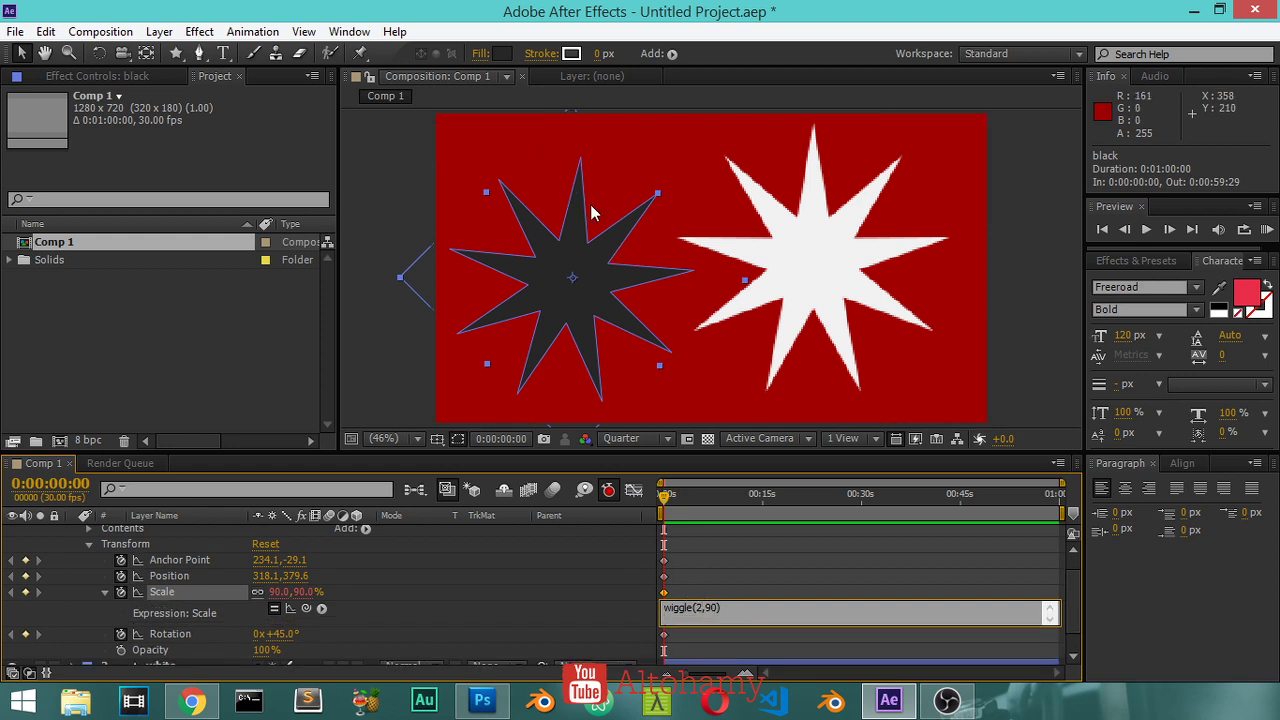
click(497, 617)
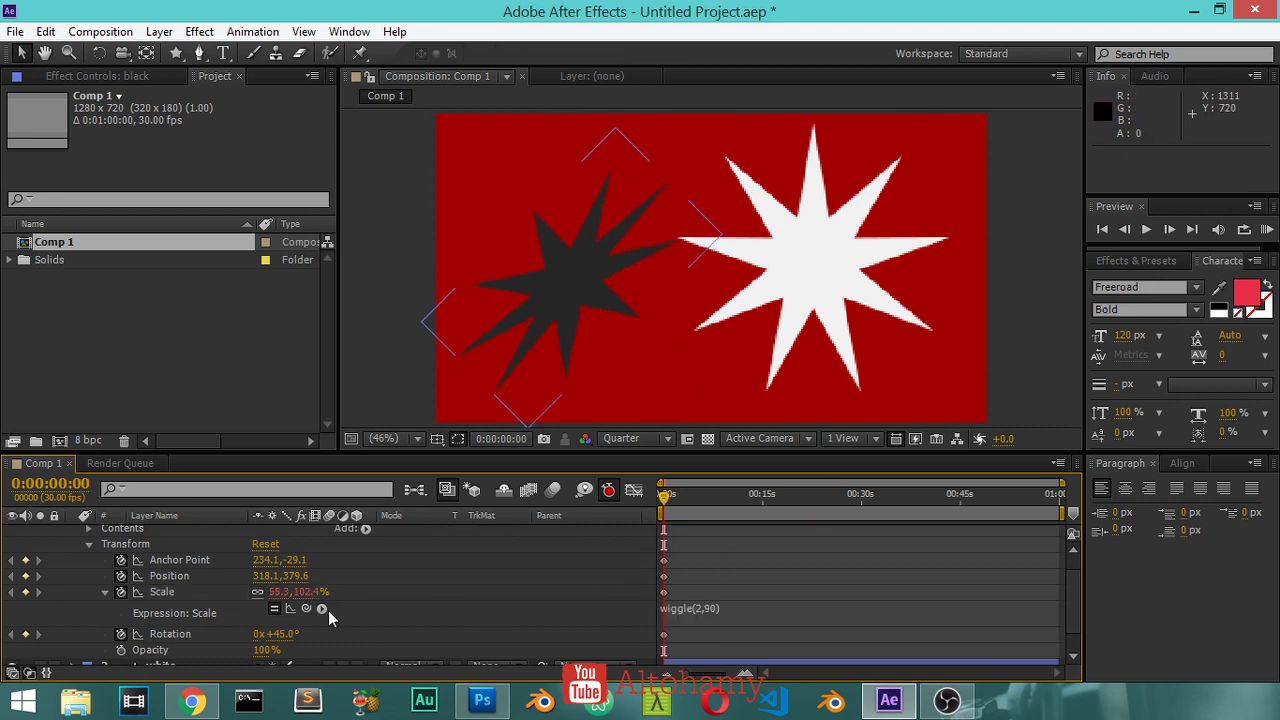
Step: Preview the wiggling star animation, then stop it and return to the start
click(1267, 229)
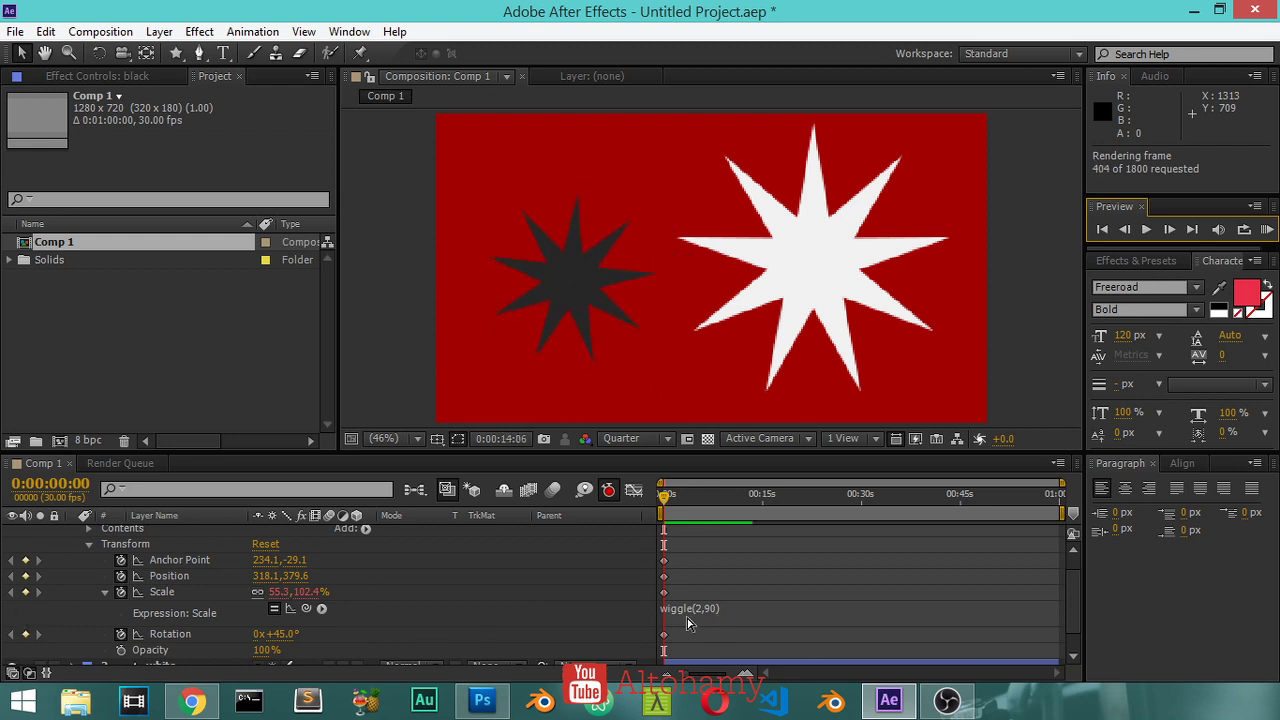
click(133, 592)
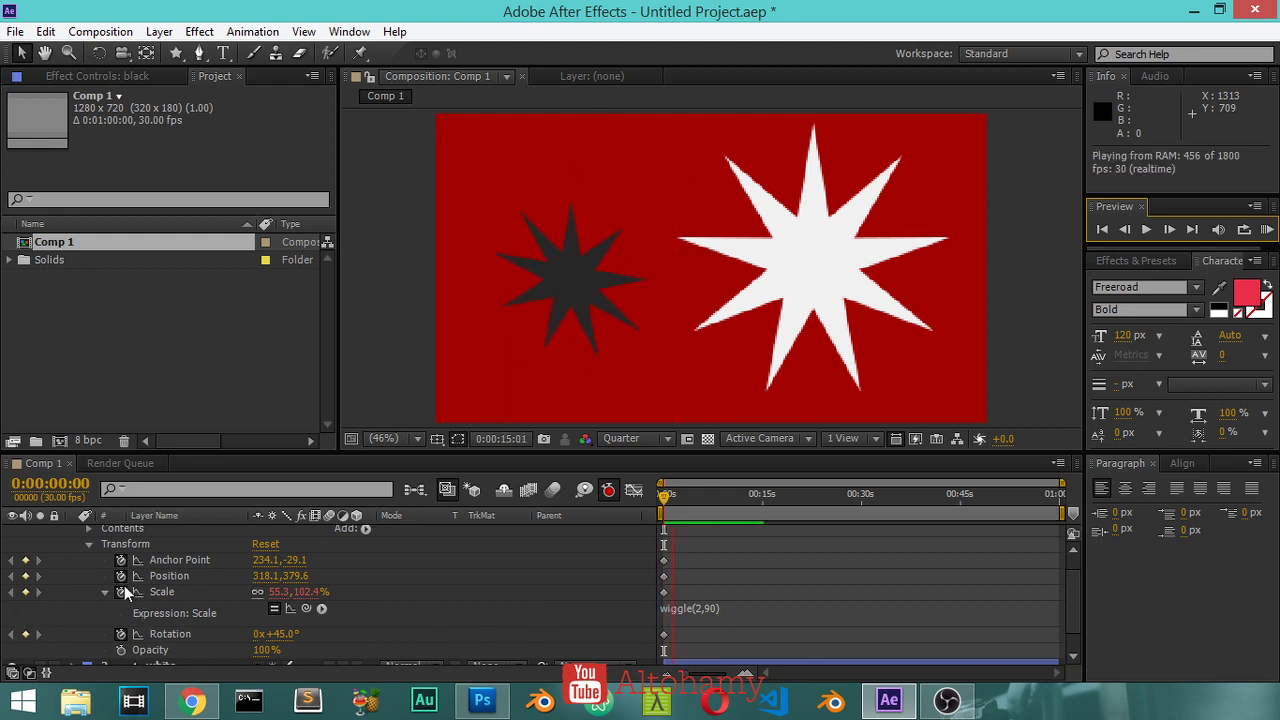
click(133, 592)
Step: Delete the Scale expression so it stays at 90%, and add an expression to Rotation
alt+click(122, 592)
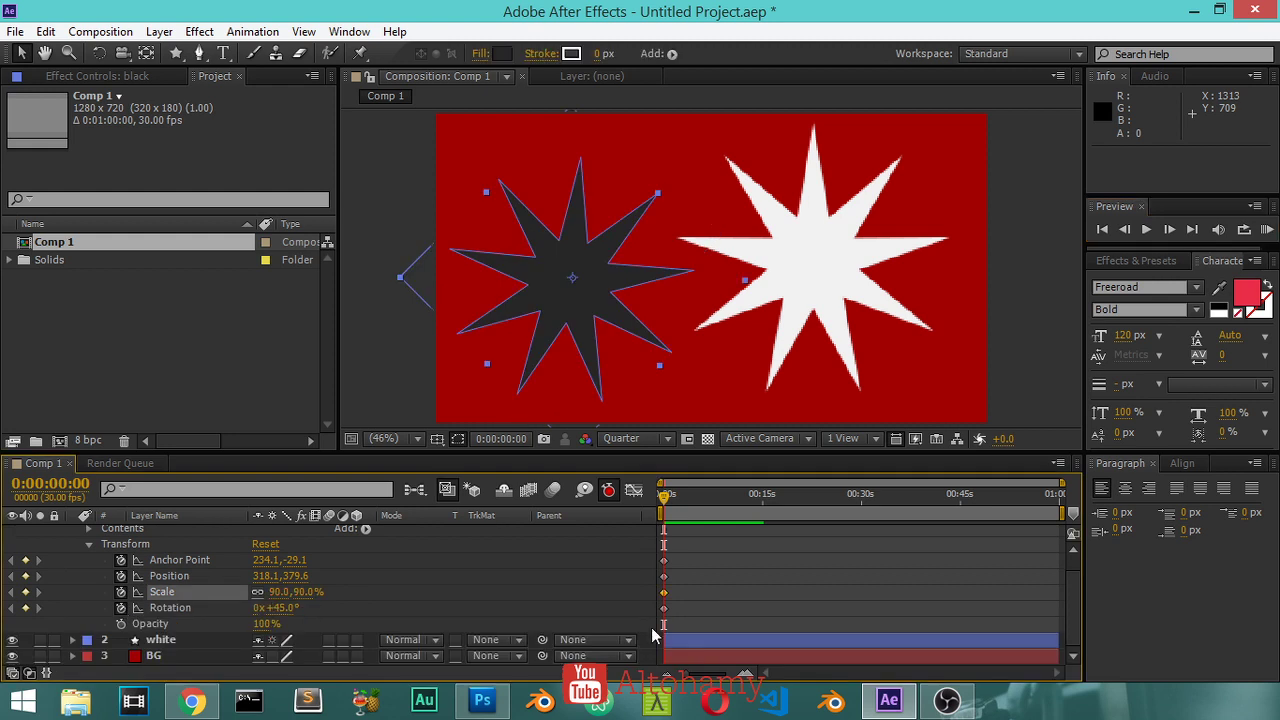
alt+click(122, 592)
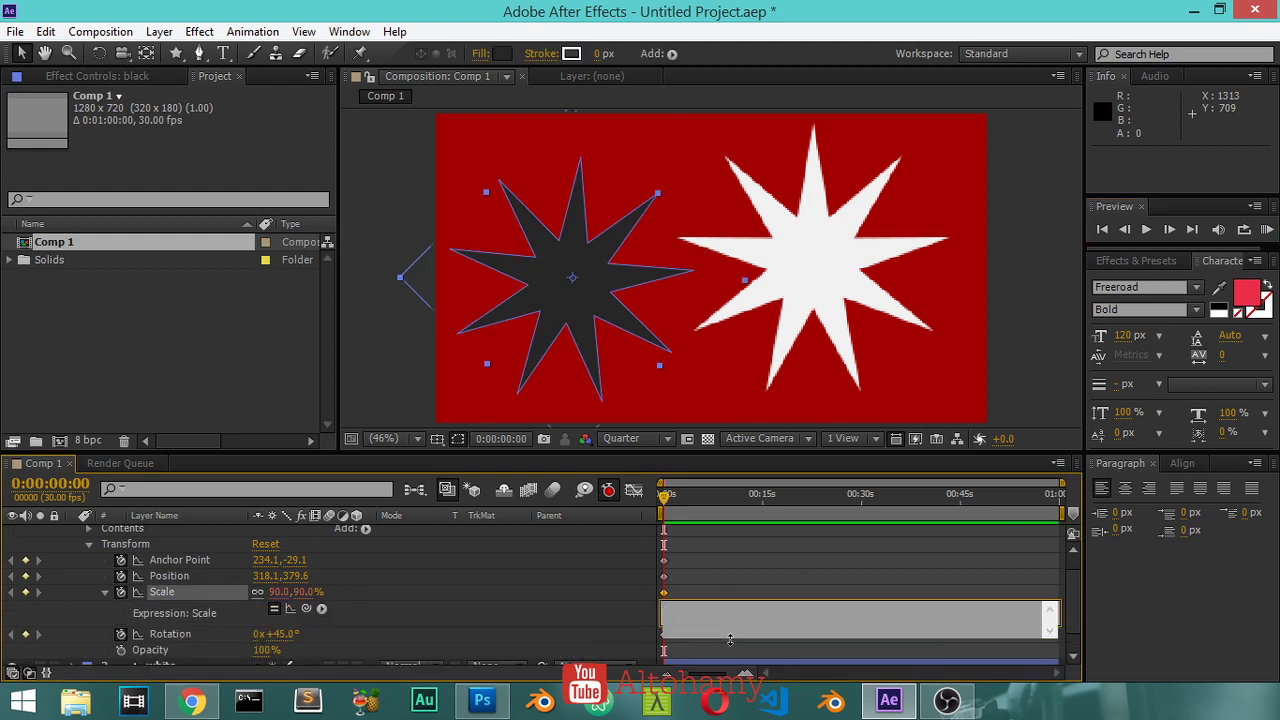
click(397, 624)
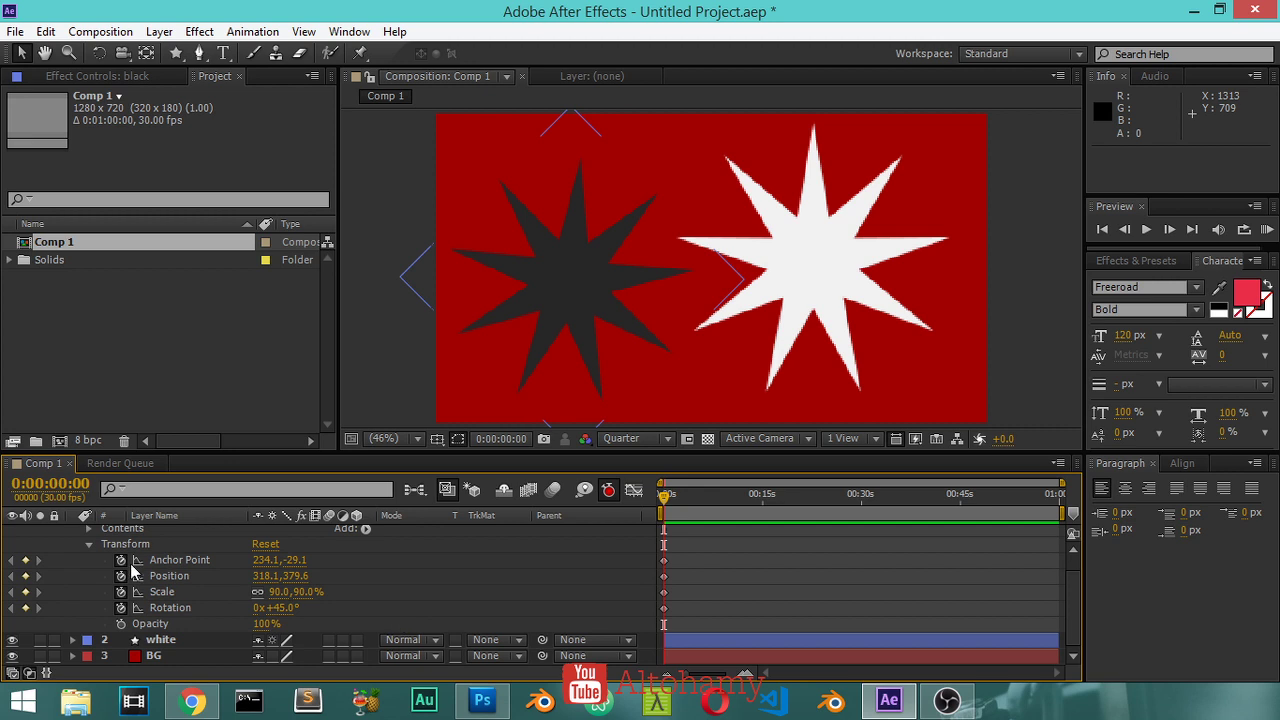
alt+click(121, 608)
Step: Give the dark star's Rotation the expression wiggle(2,90)
text(wiggle(2,90)
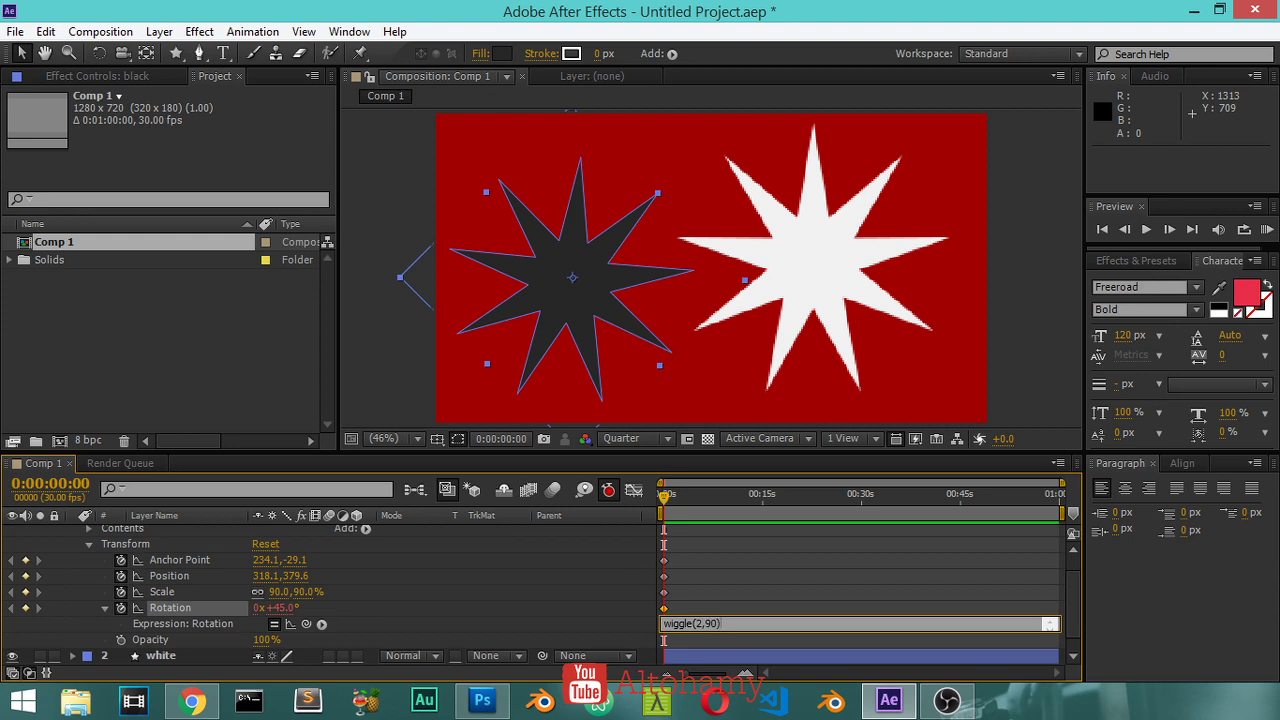
key(Return)
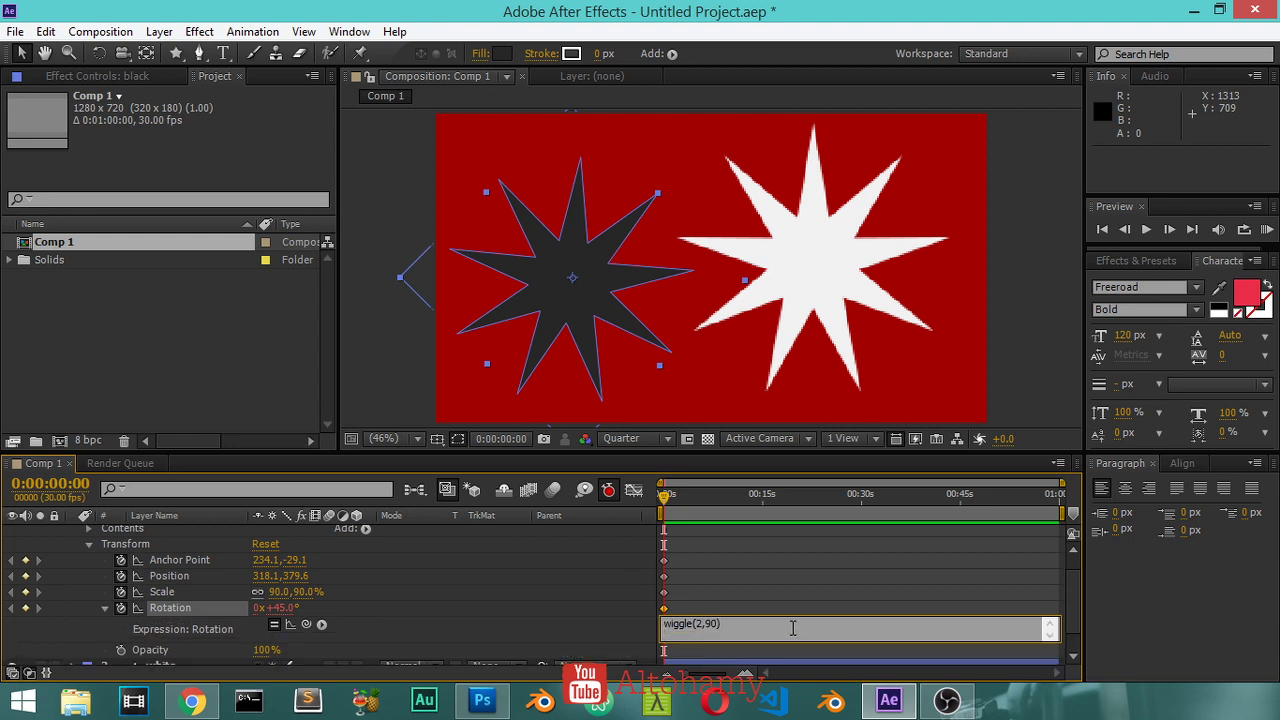
click(612, 612)
Step: Preview about 23 seconds of the dark star rotating randomly, then stop
click(1264, 230)
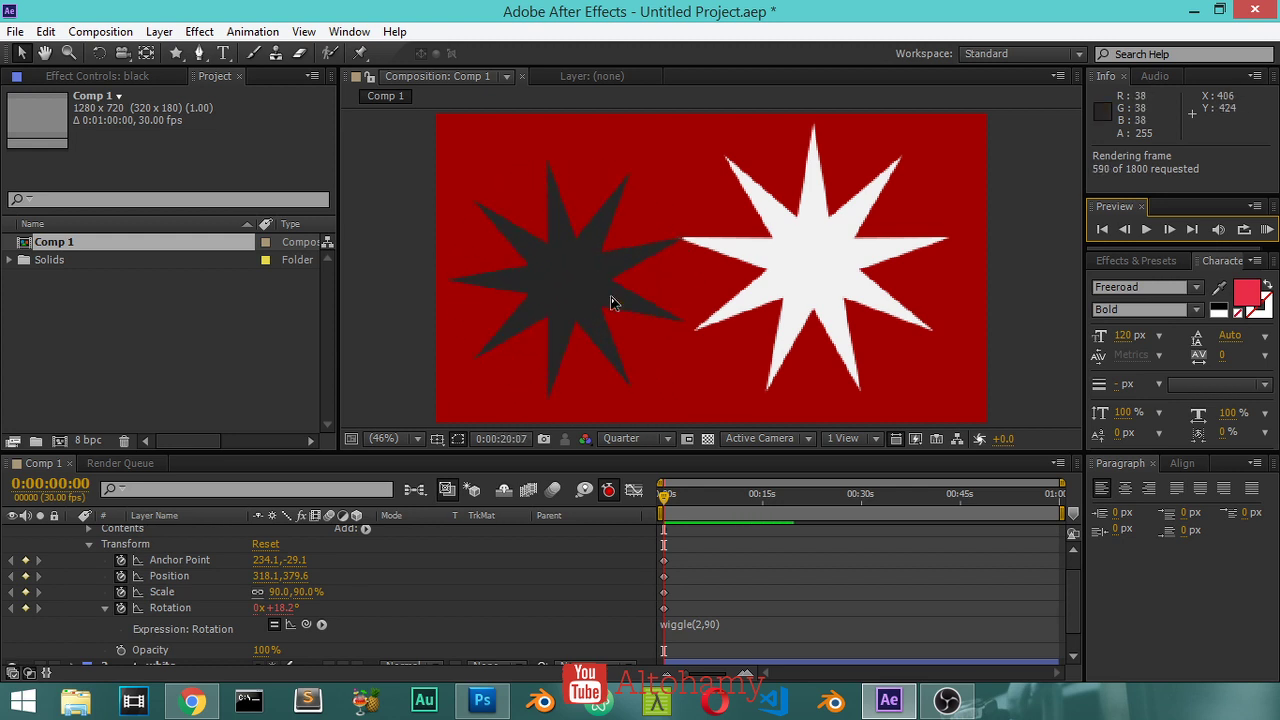
click(424, 637)
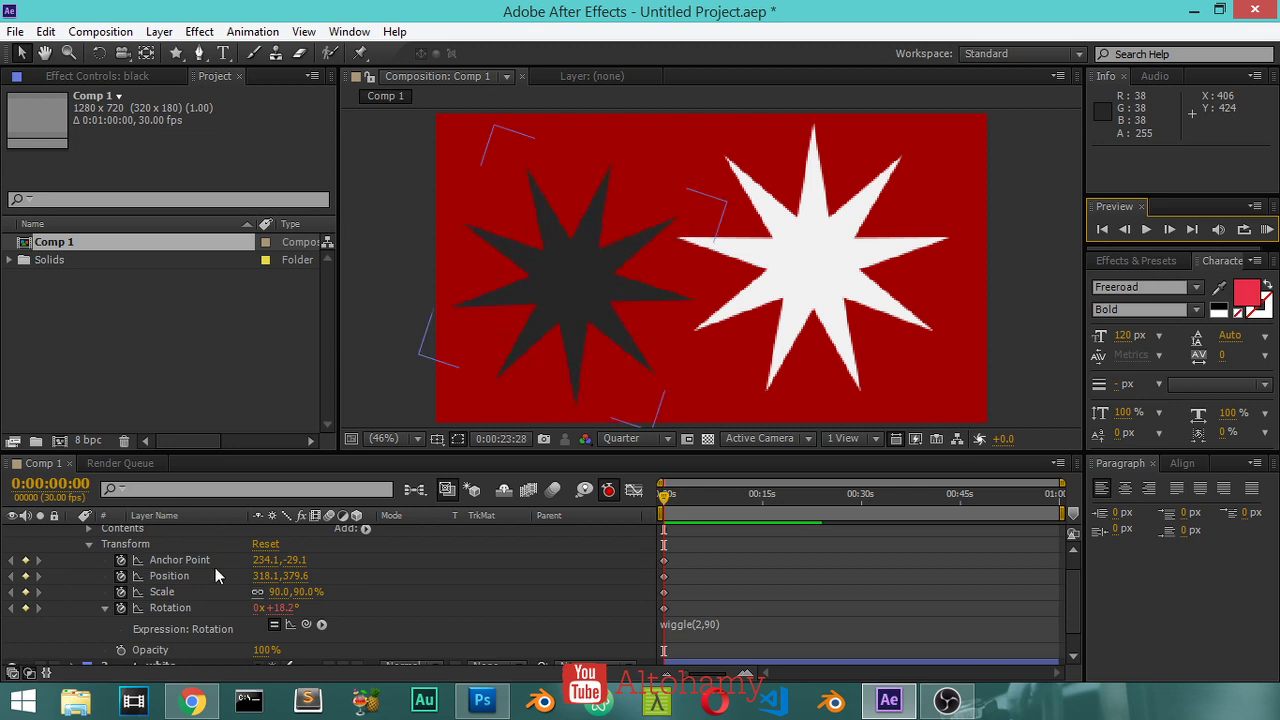
scroll(284, 592, up, 1)
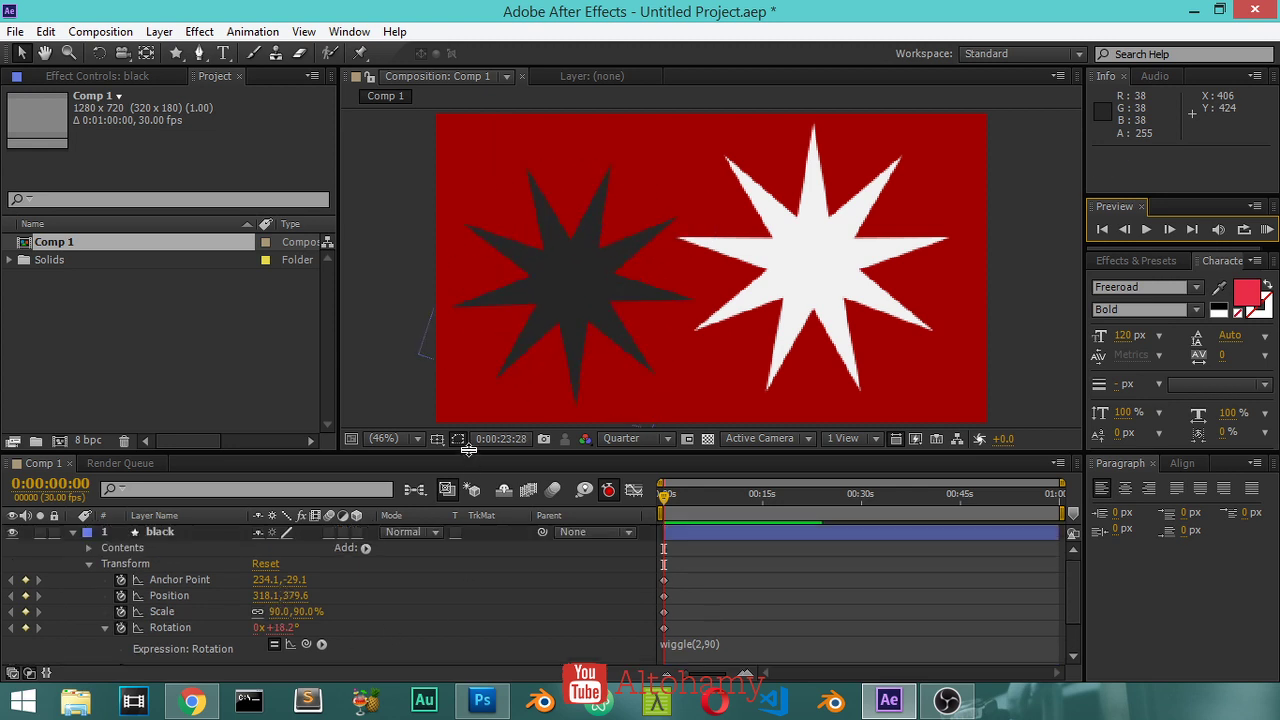
Step: Enlarge the timeline and reveal the white layer's Transform properties
drag(468, 452, 479, 316)
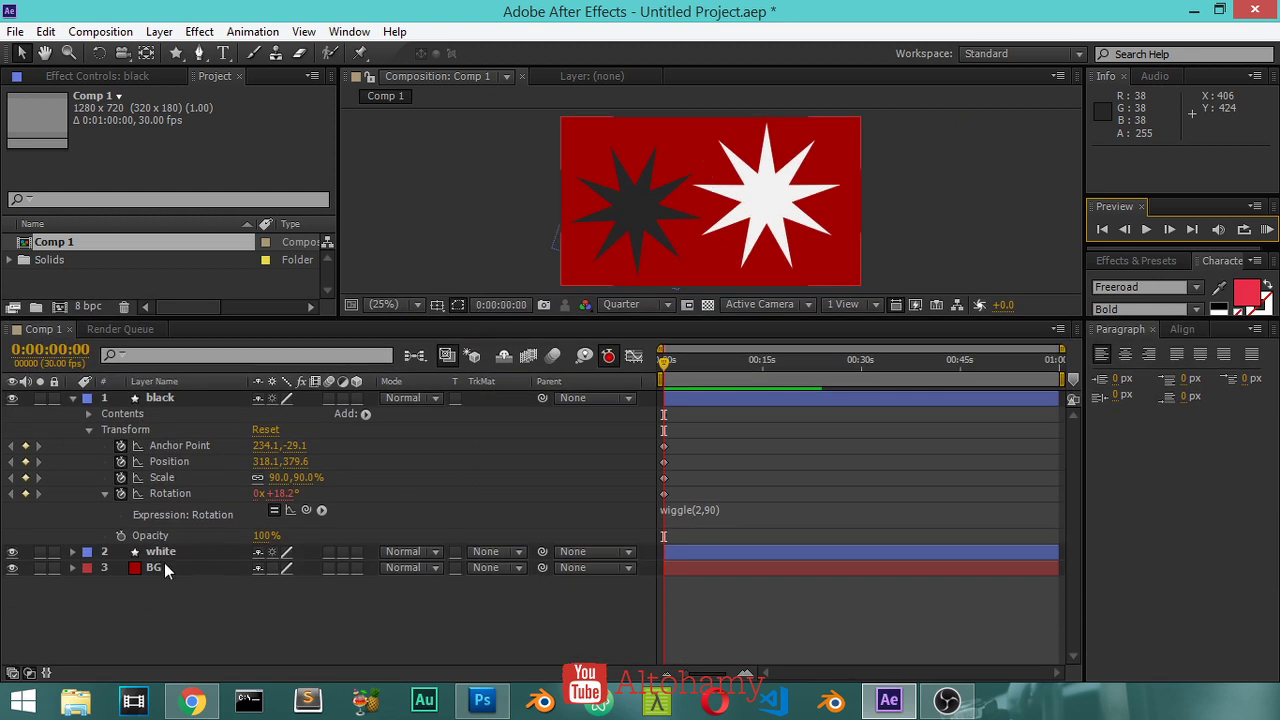
click(72, 551)
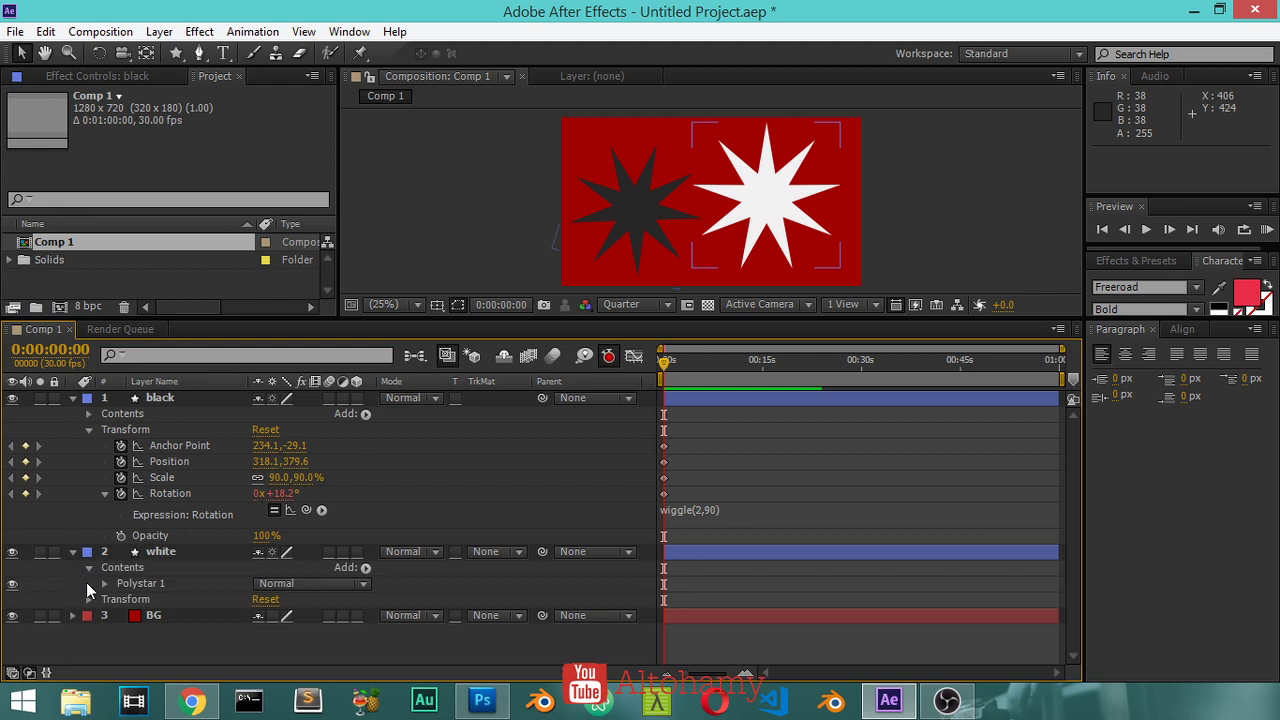
click(90, 598)
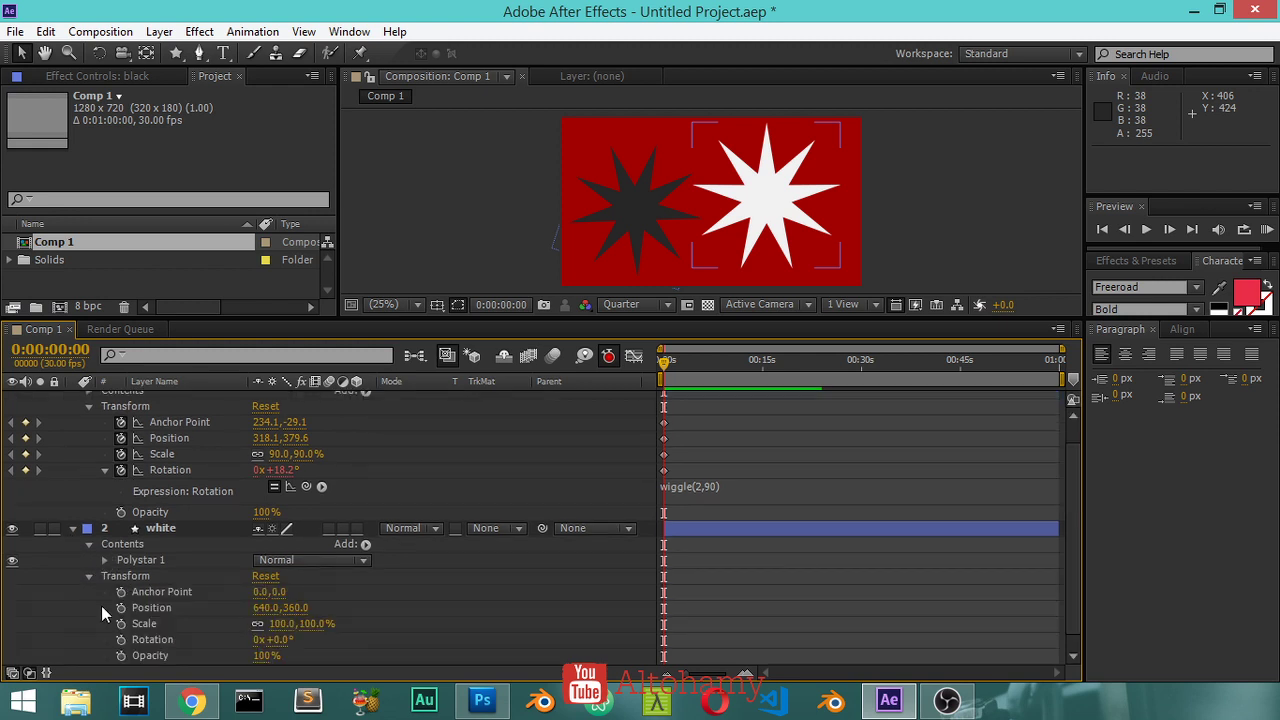
Step: Pick-whip the white star's Rotation to thisComp.layer("black").transform.rotation and preview
alt+click(120, 639)
drag(306, 656, 164, 472)
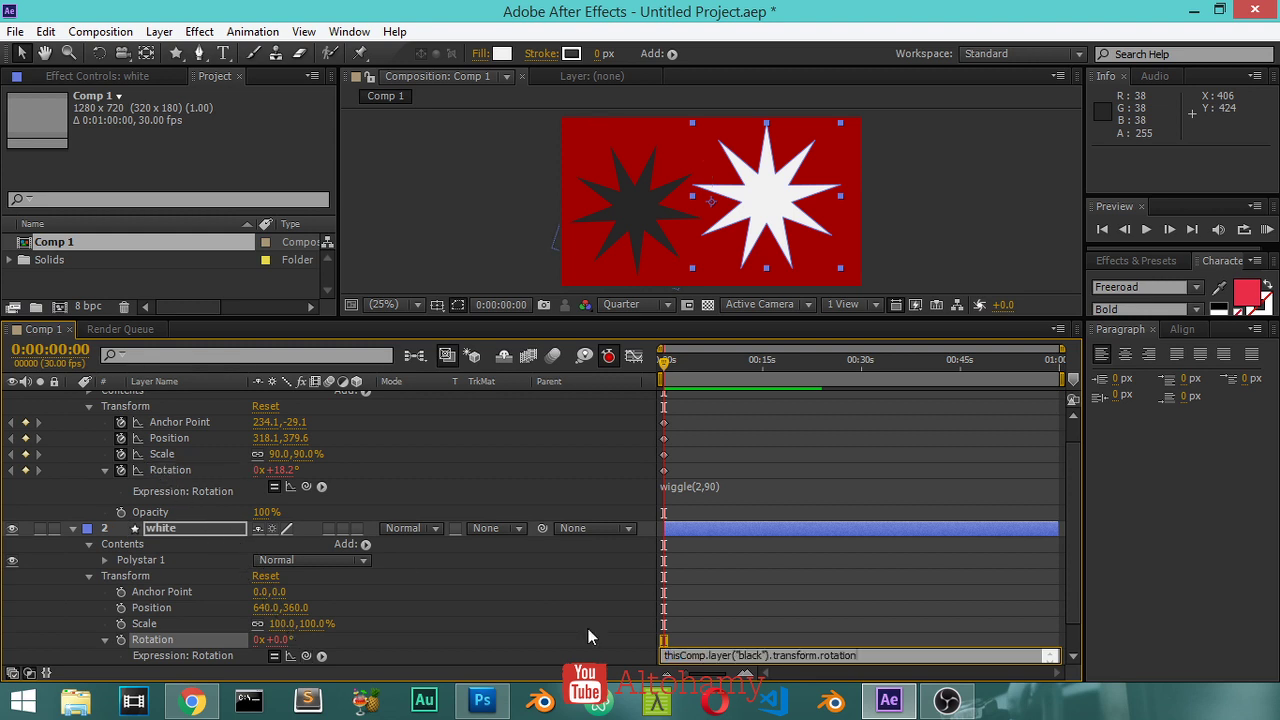
click(1267, 229)
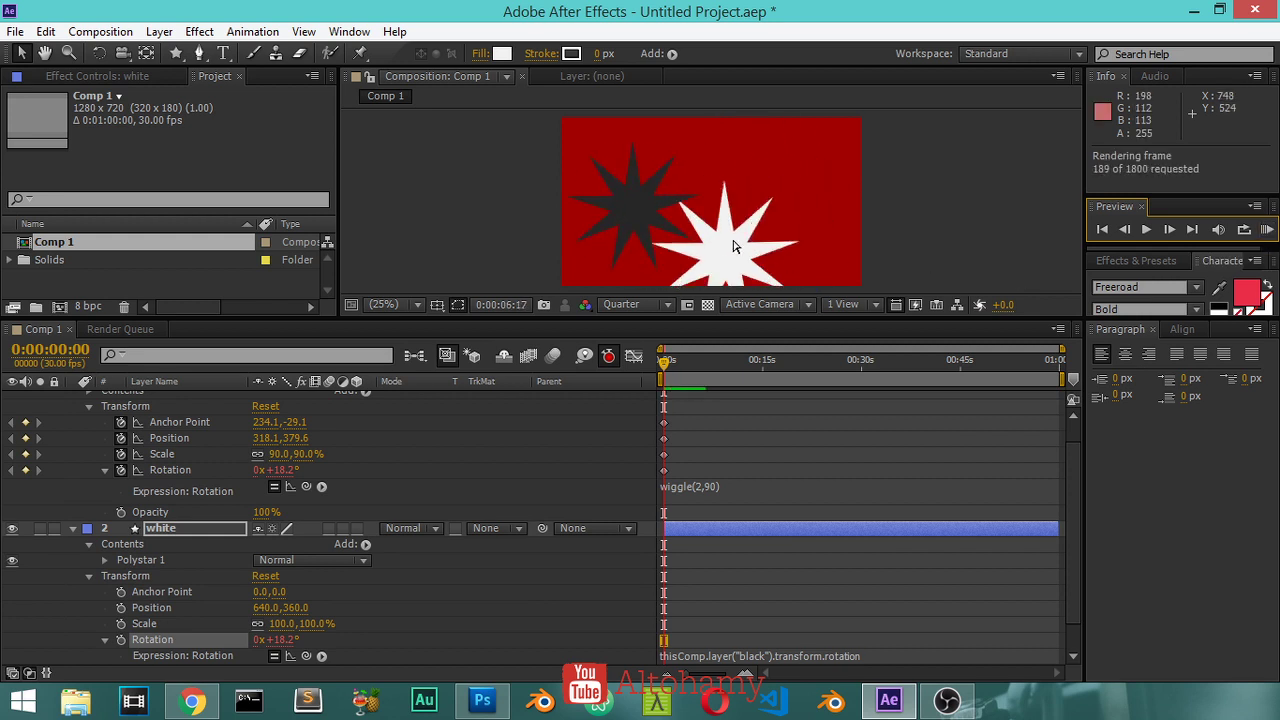
Step: With the Pan Behind tool, move the white star's anchor point to its centre
click(768, 242)
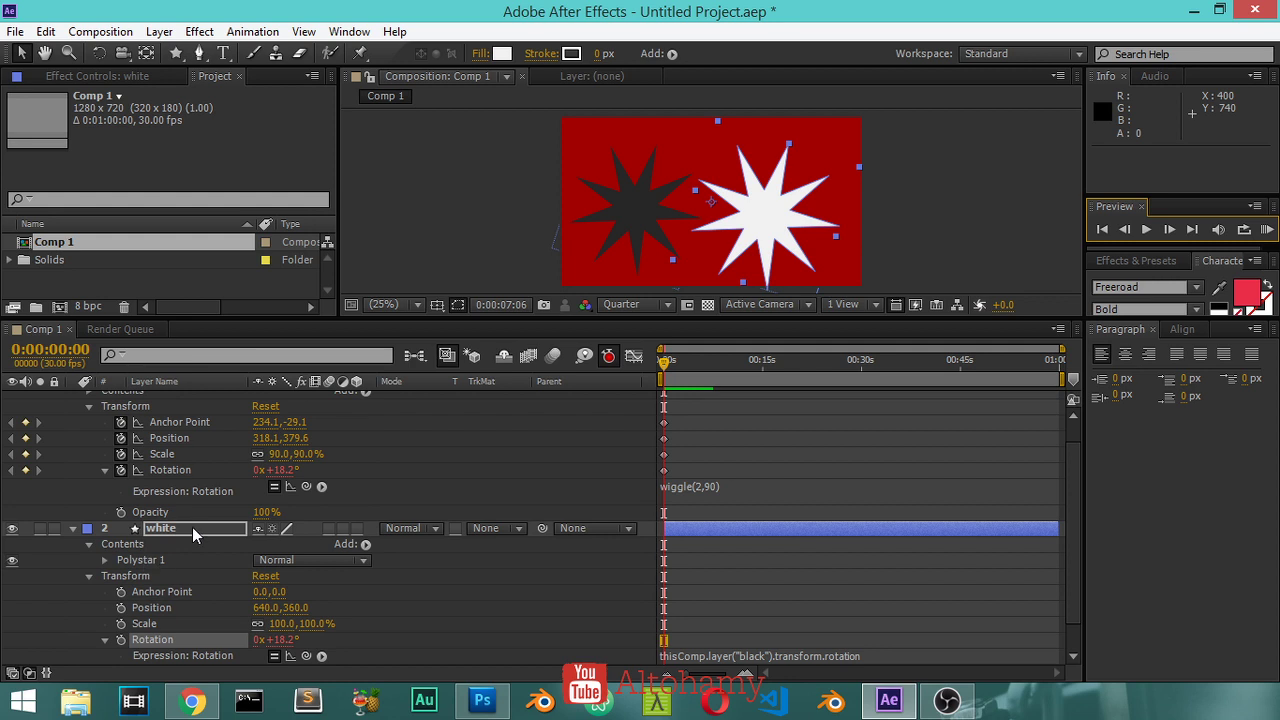
click(194, 529)
click(146, 53)
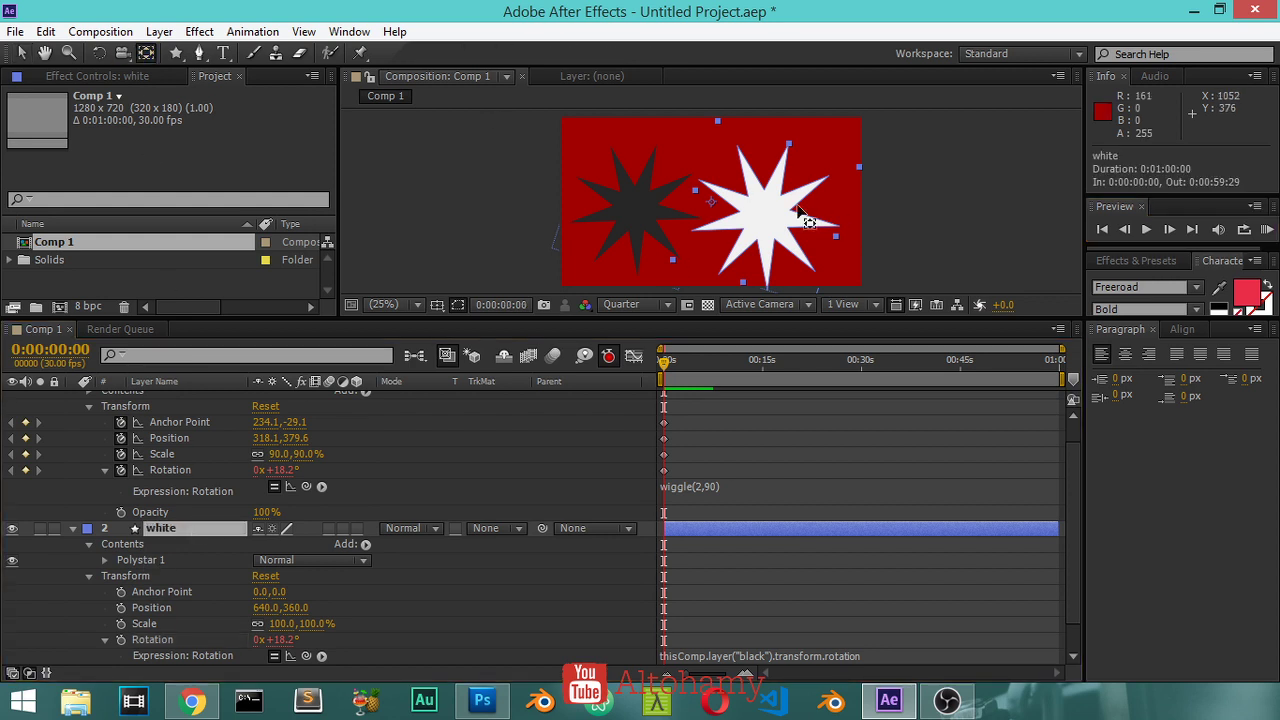
drag(716, 211, 767, 221)
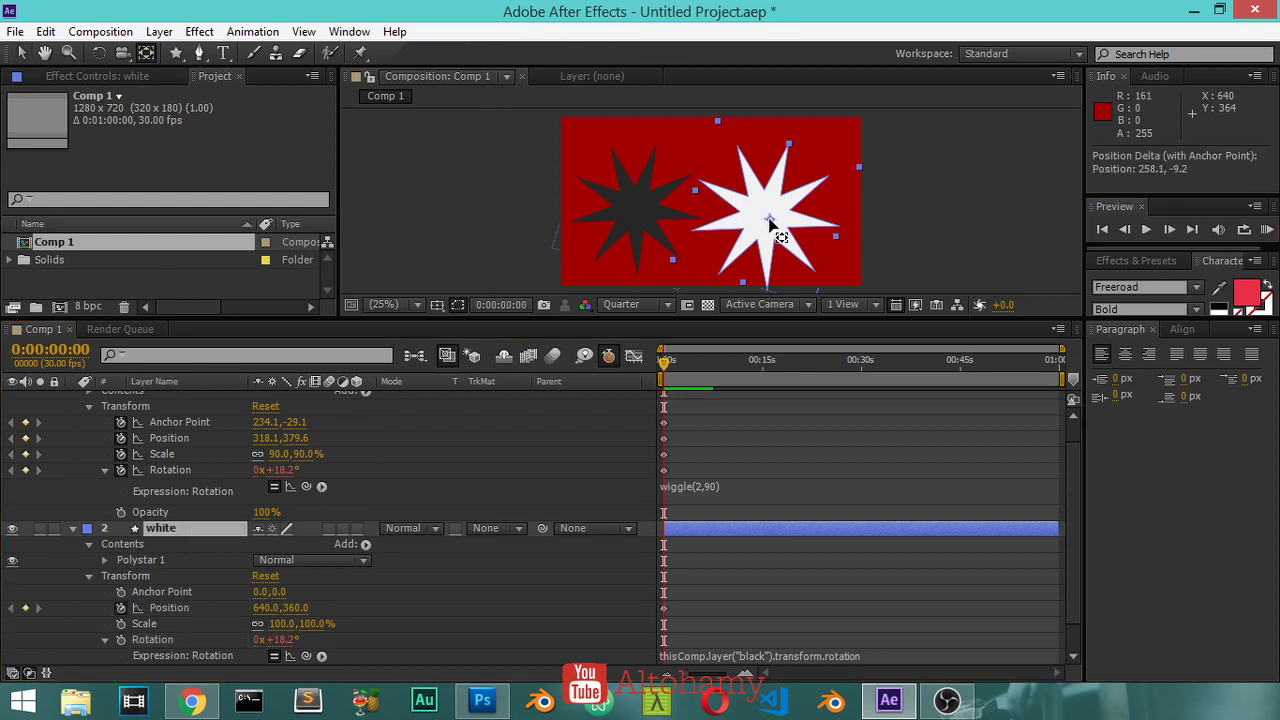
mouse_move(760, 216)
mouse_down()
mouse_move(763, 228)
mouse_move(766, 217)
mouse_up()
Step: Preview both stars spinning together, then stop to edit the white star's expression
click(1270, 230)
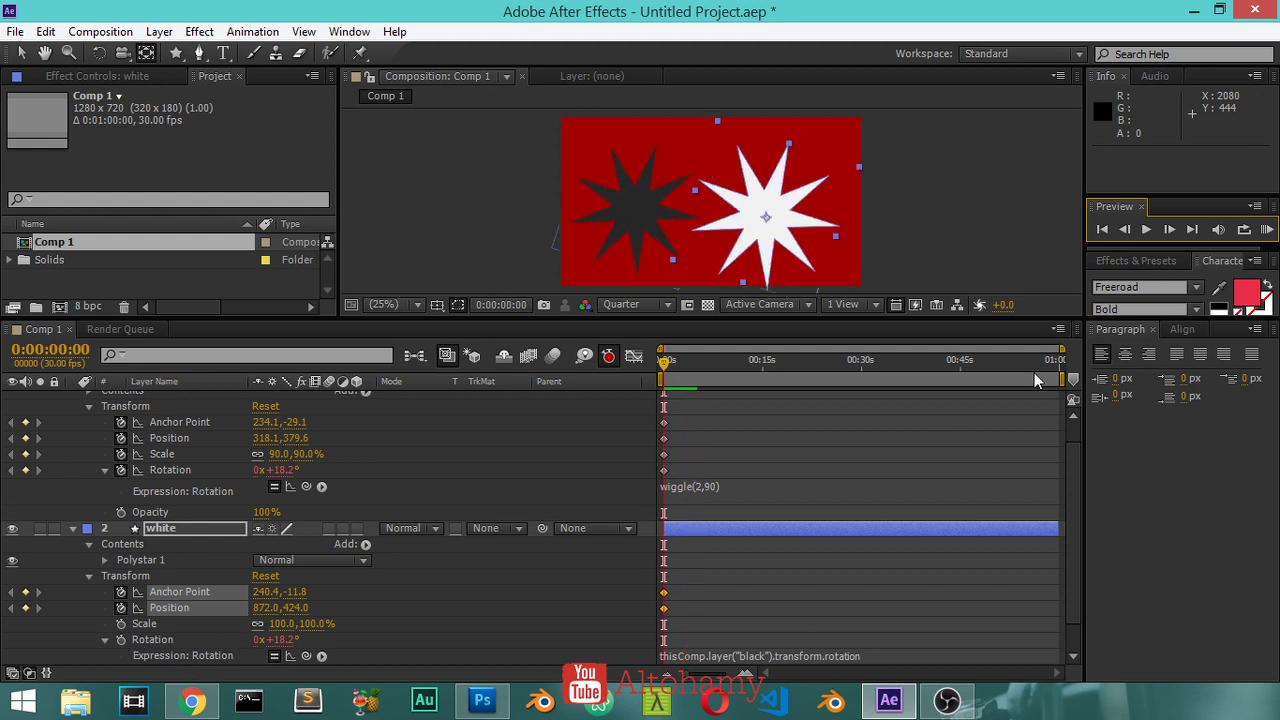
click(1267, 230)
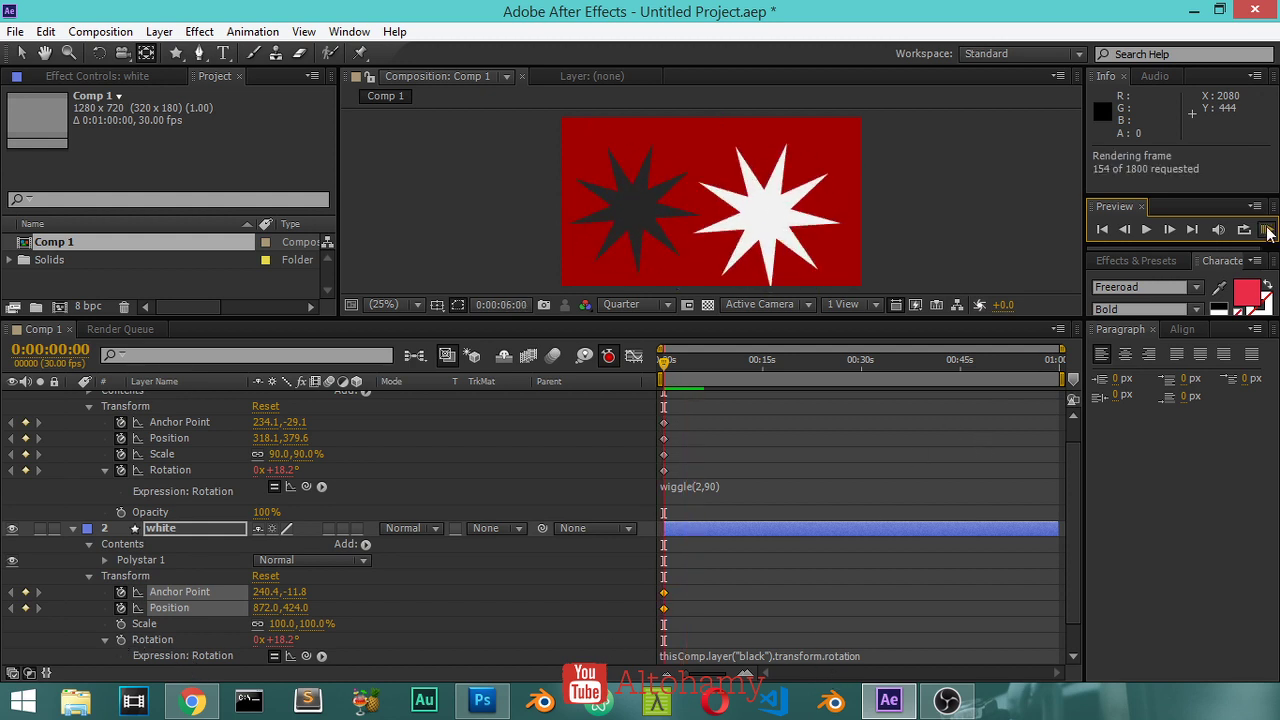
click(855, 655)
Step: Multiply the white star's linked Rotation by -1 (-18.2° vs +18.2°) and preview
click(872, 655)
text(* -1)
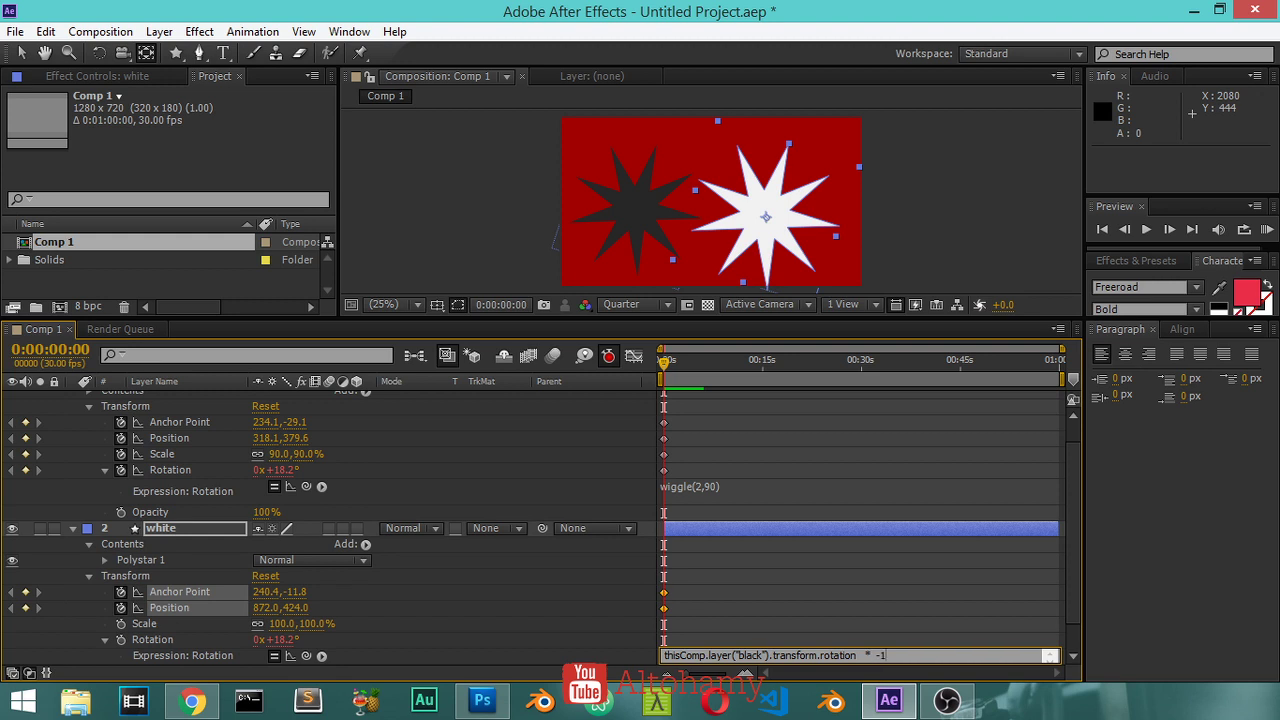
triple_click(892, 655)
key(BackSpace)
text(thisComp.layer("black").transform.rotation)
click(588, 606)
click(1266, 232)
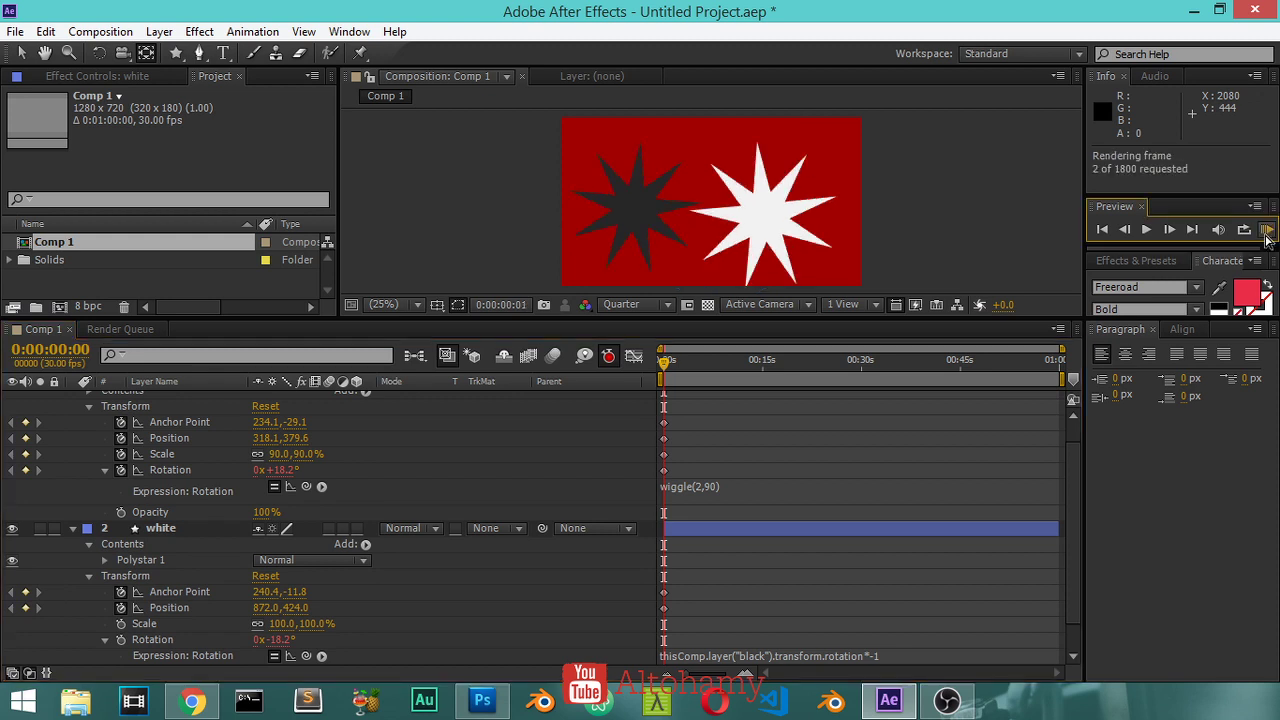